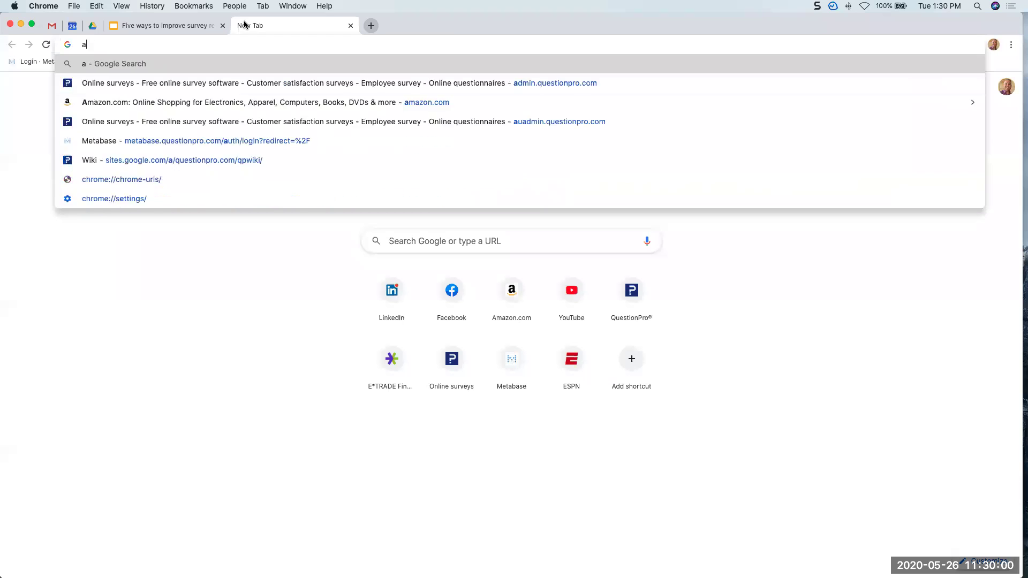
- Set the 'QuestionPro : Services Provided to Consumers' survey's status to Collaborate
key("Return")
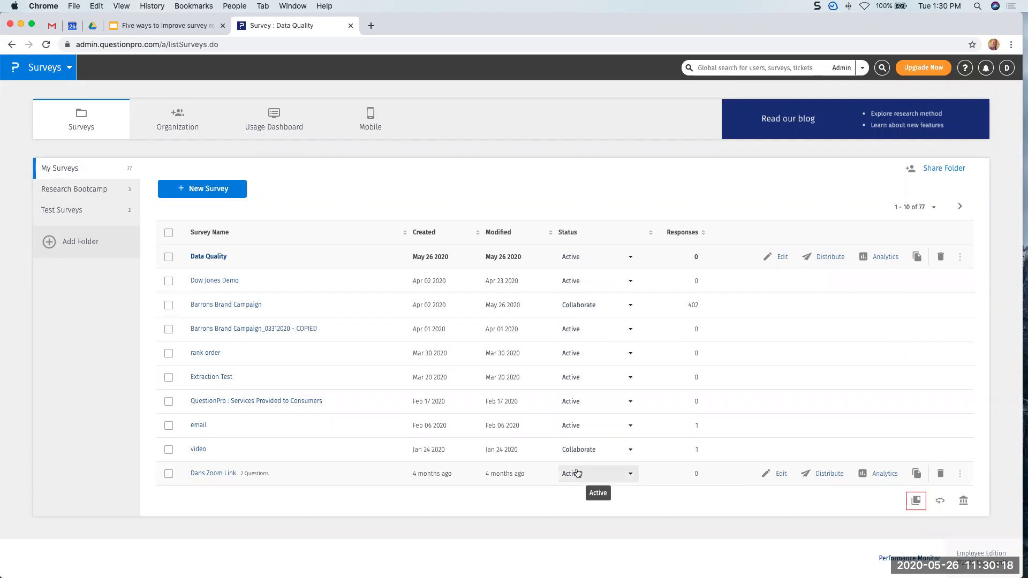
left_click(629, 449)
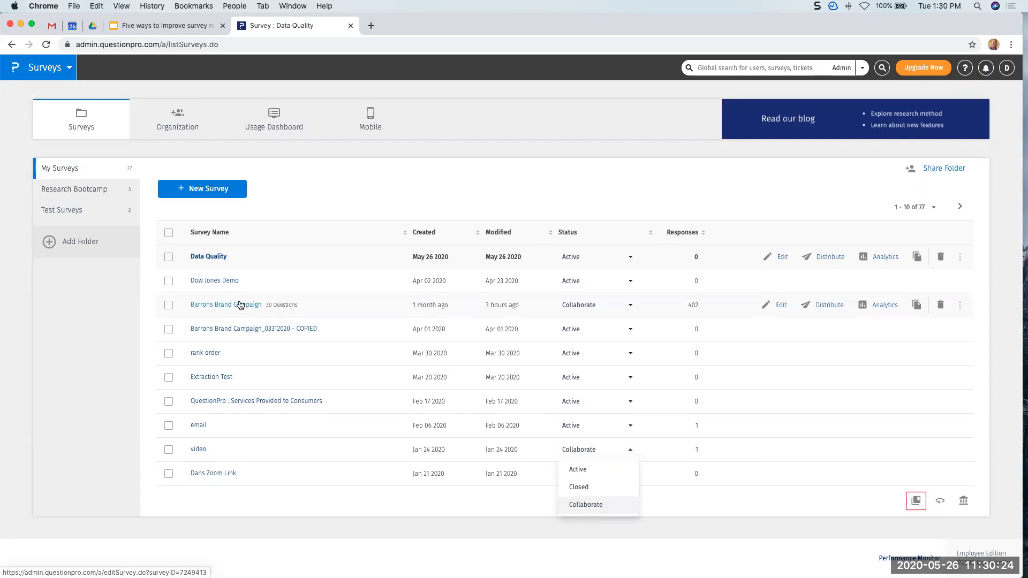
left_click(602, 401)
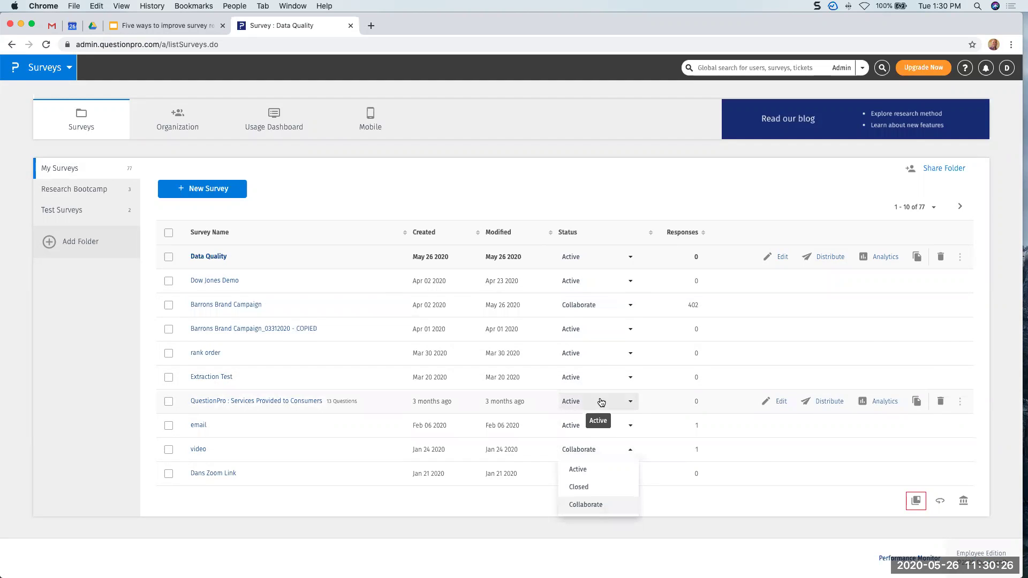
left_click(588, 454)
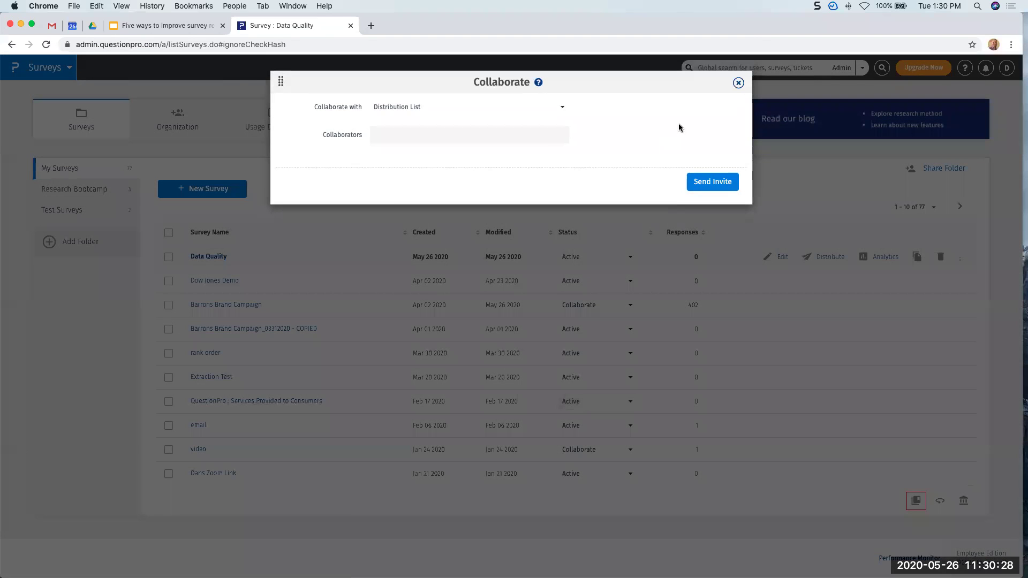
- Add the first suggested colleague as a collaborator and send the invite
left_click(450, 134)
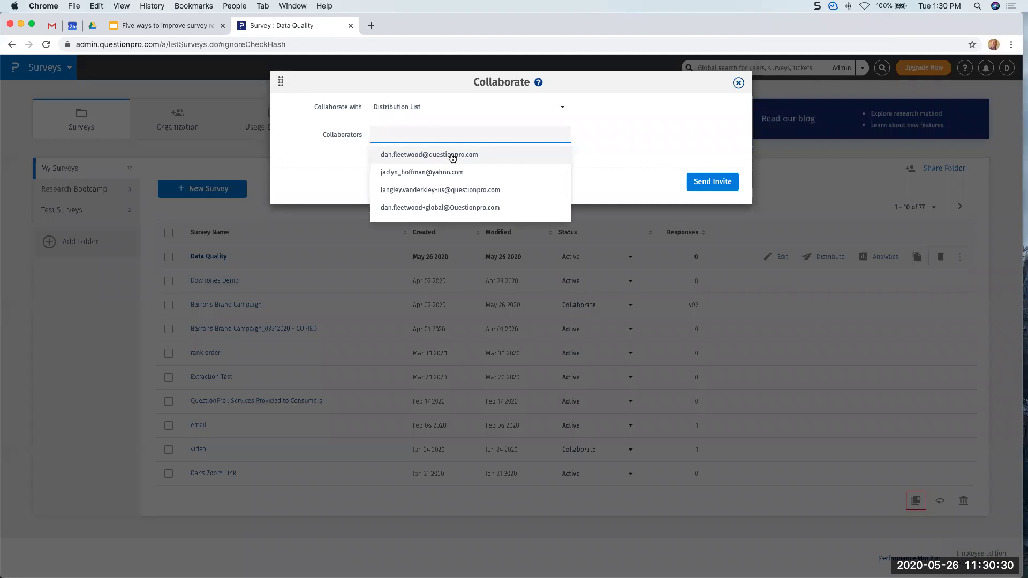
left_click(452, 156)
left_click(618, 186)
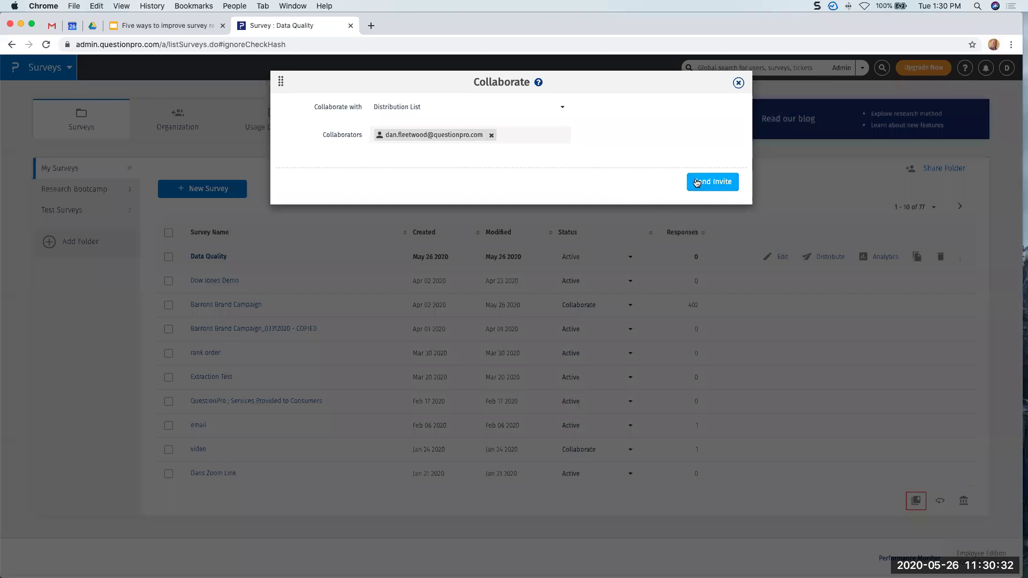
left_click(712, 181)
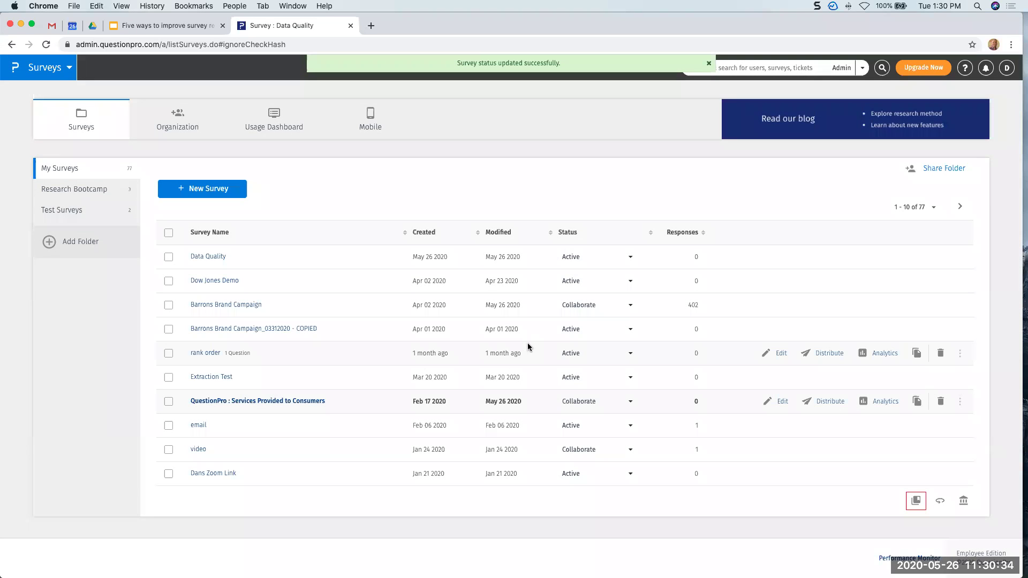
- Open the survey editor and try its public link in a new tab, closing the stray search tab
left_click(262, 401)
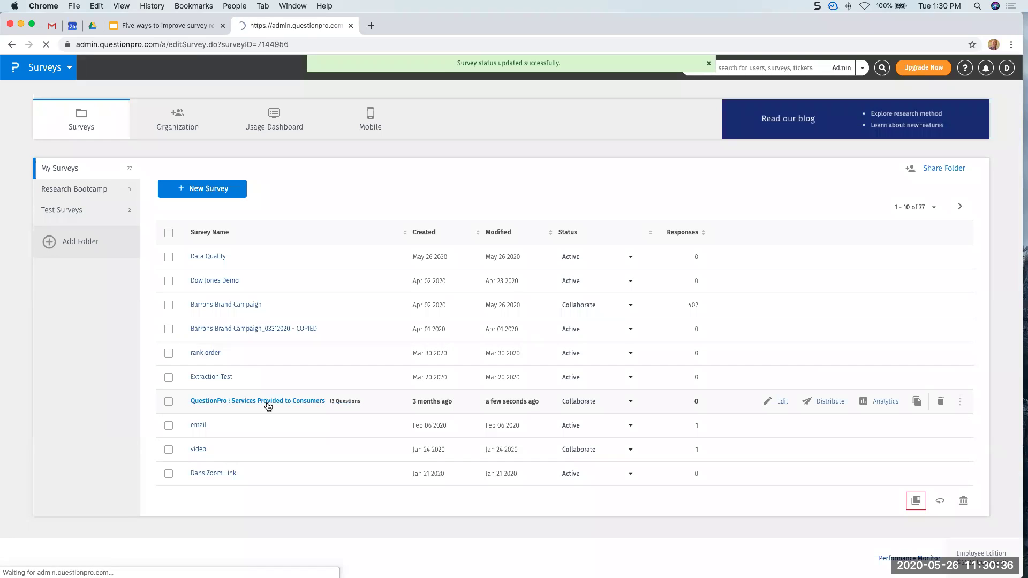
left_click(602, 152)
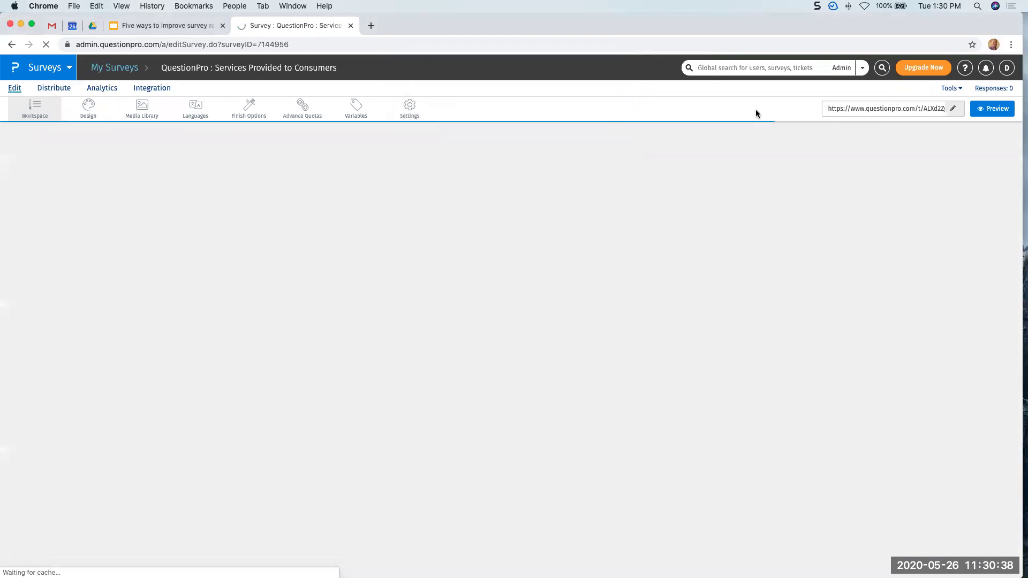
left_click(915, 106)
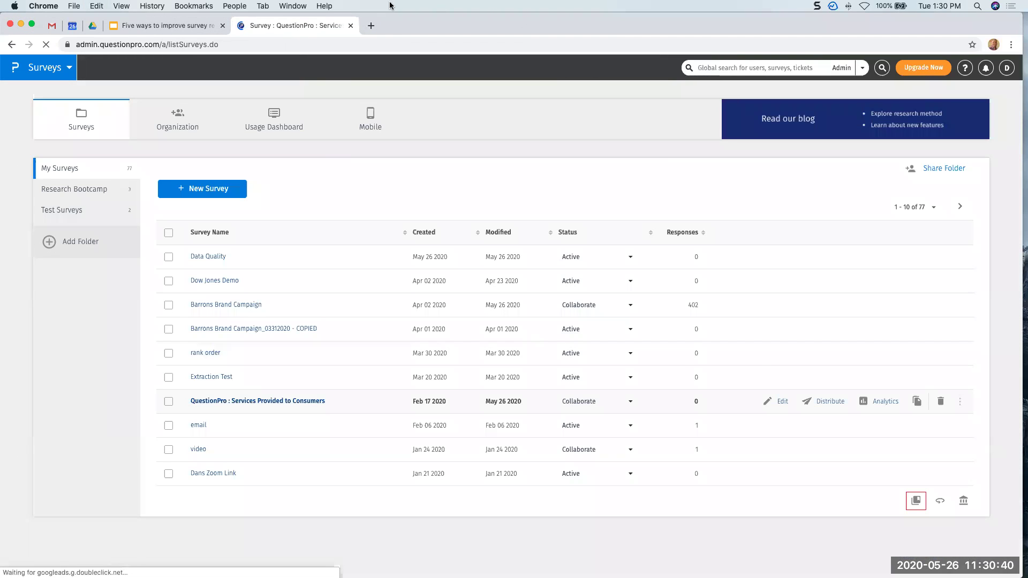
left_click(371, 26)
type("5 Awesome tools to improve to improve survey results")
key("Return")
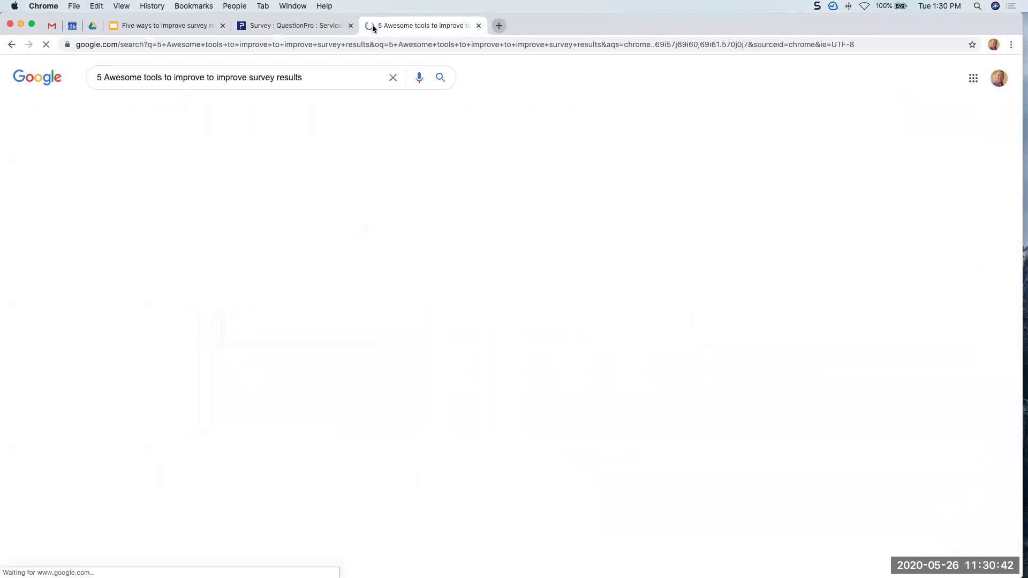
left_click(478, 25)
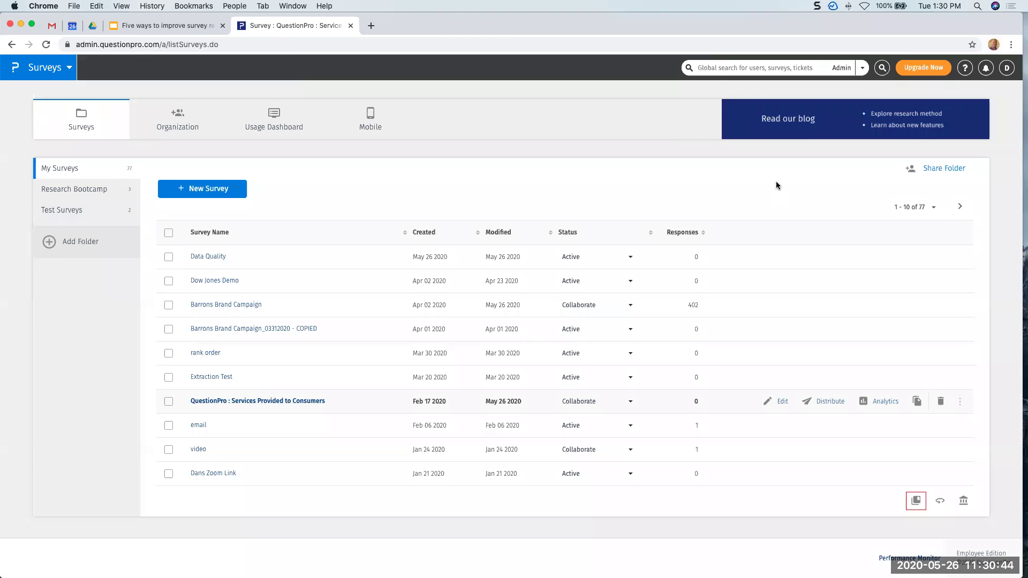
- Copy the survey's public link and load its collaborator review page in a new tab
left_click(284, 407)
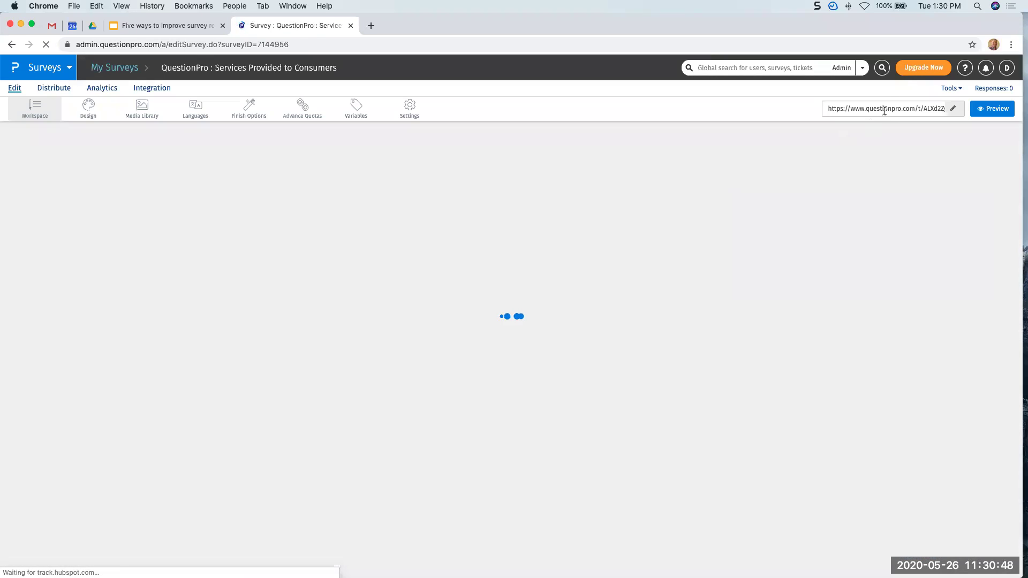
left_click(889, 107)
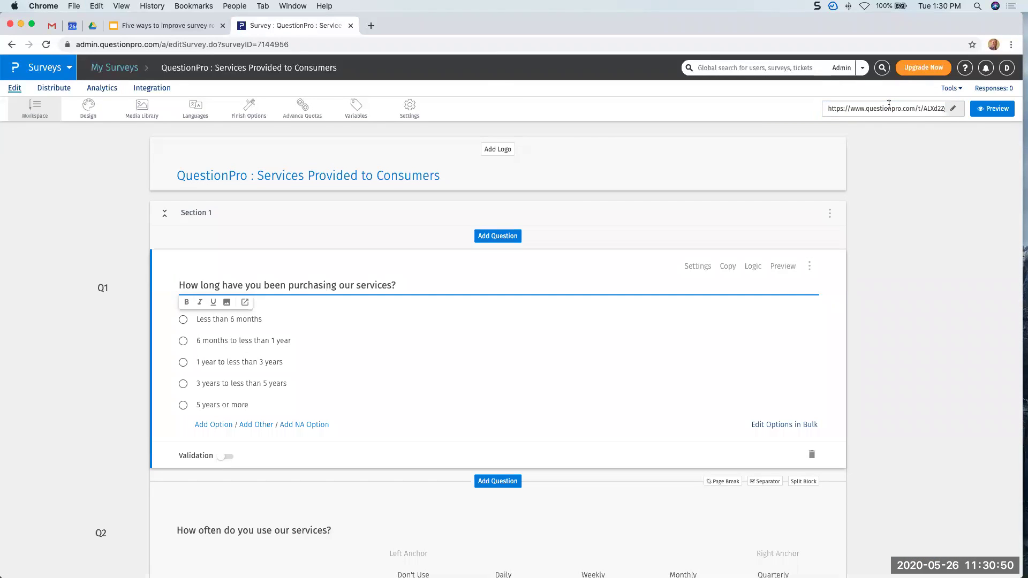
key("super+c")
left_click(371, 26)
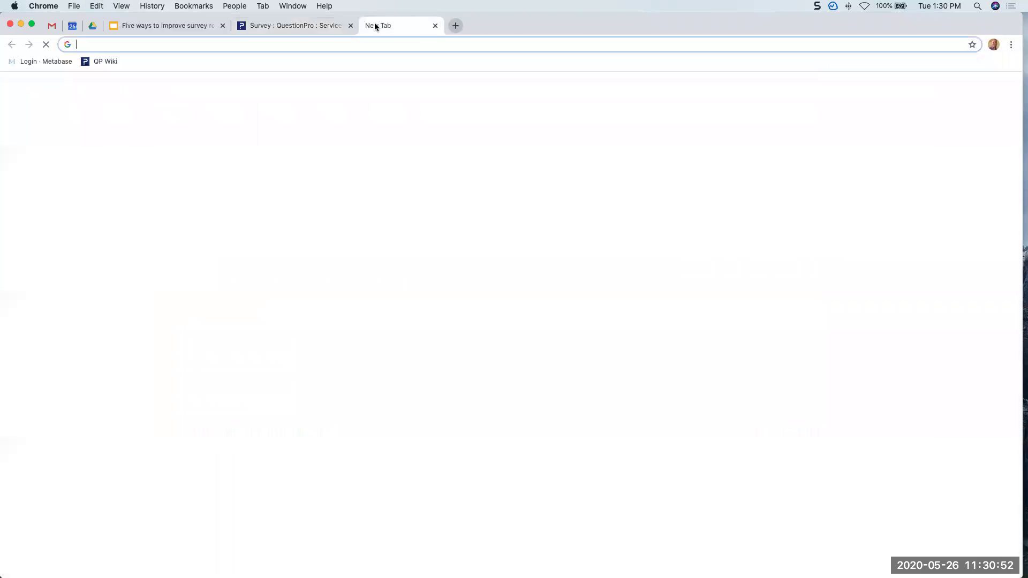
key("super+v")
key("Return")
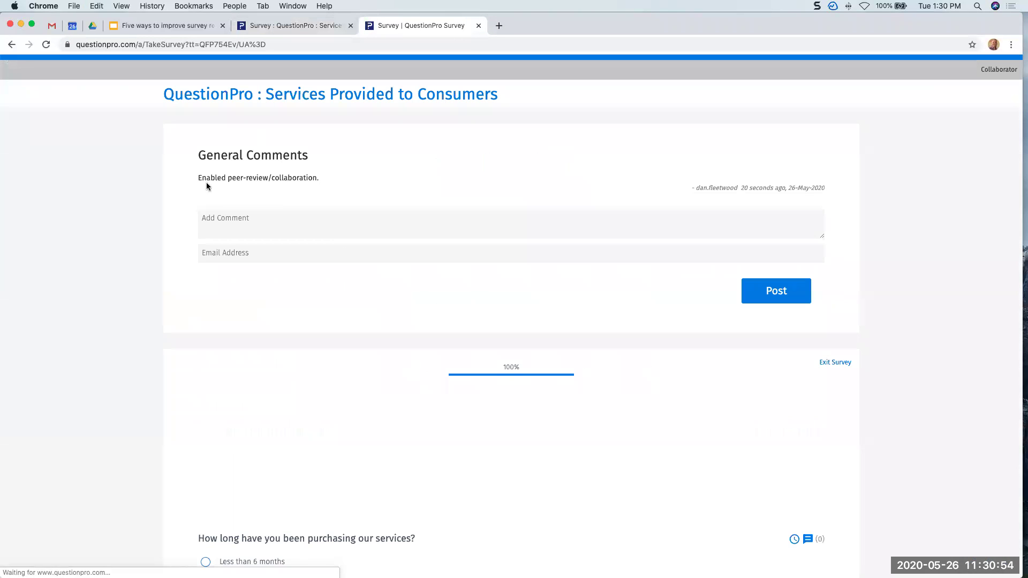
- Start a General Comments entry and fill in the commenter's e-mail field
scroll(245, 265, "down", 2)
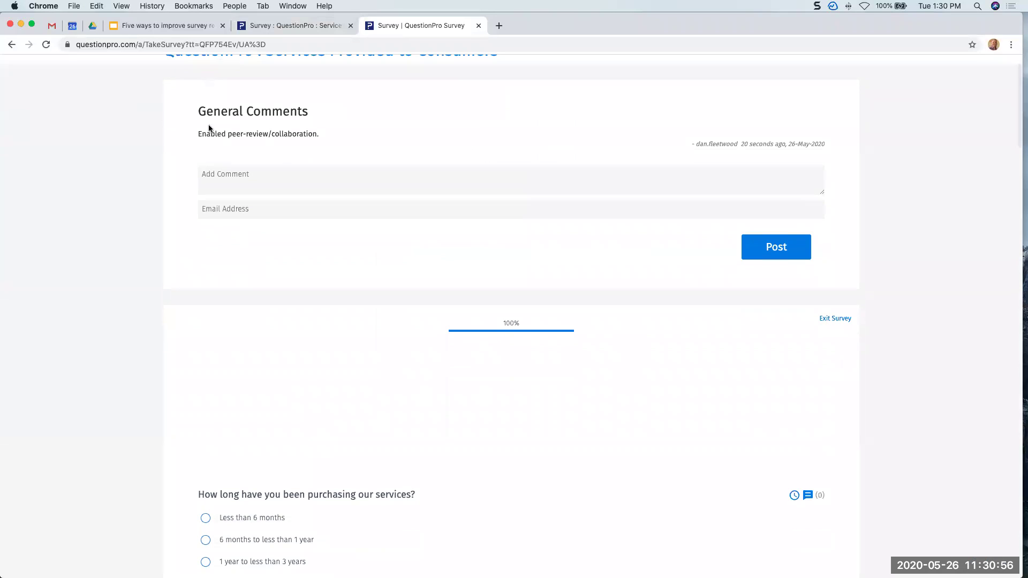
left_click(261, 177)
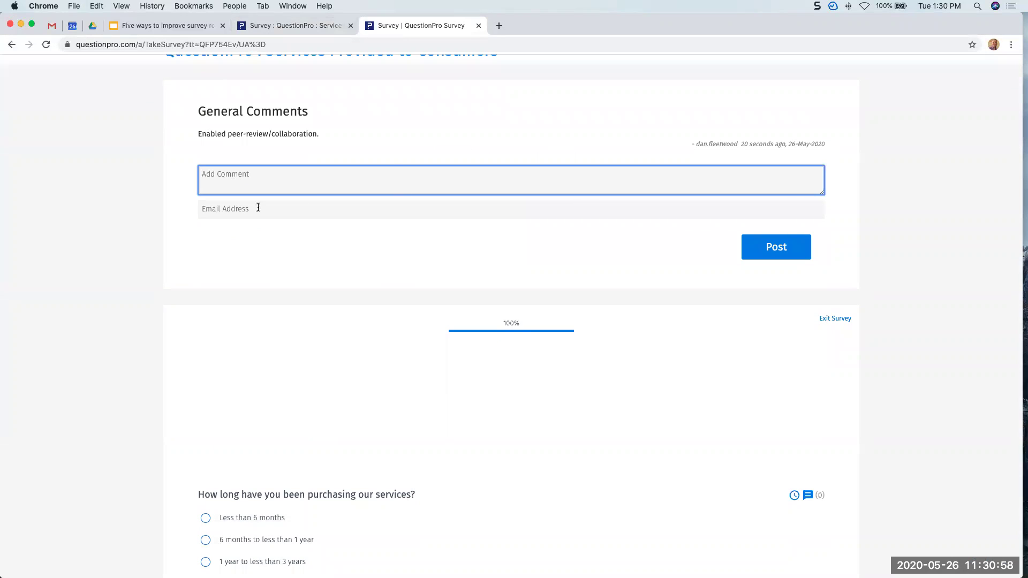
left_click(258, 208)
left_click(450, 258)
scroll(275, 390, "down", 6)
scroll(275, 390, "up", 7)
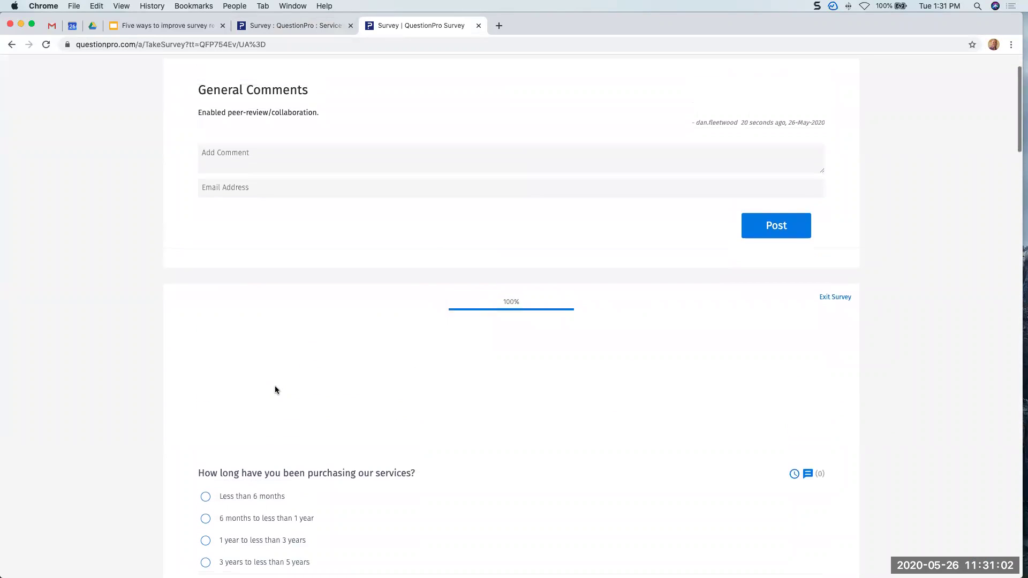
scroll(396, 330, "down", 6)
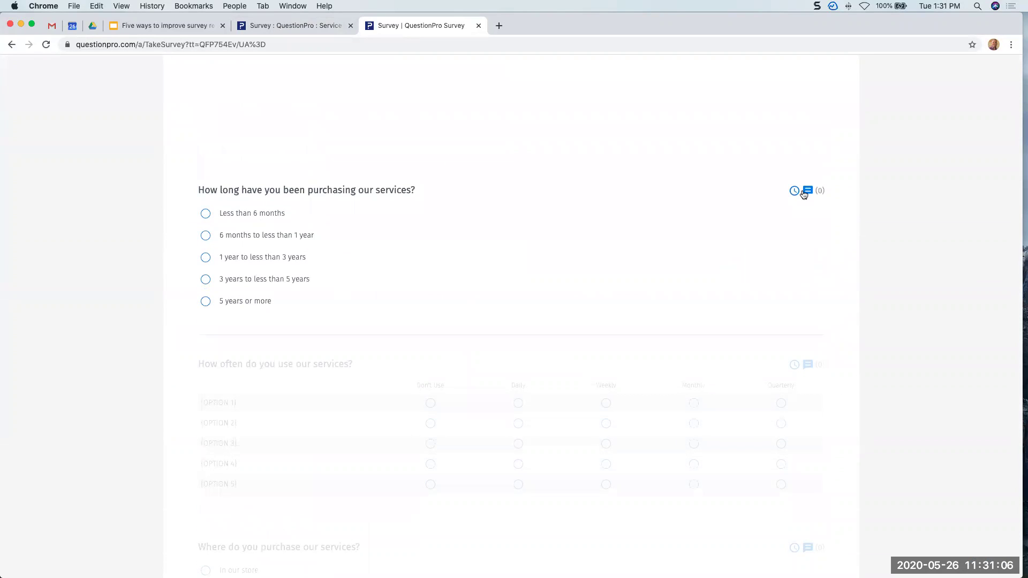
- Try the comment and suggested-edit windows on the first question, then close the review tab
left_click(808, 190)
left_click(335, 154)
left_click(304, 185)
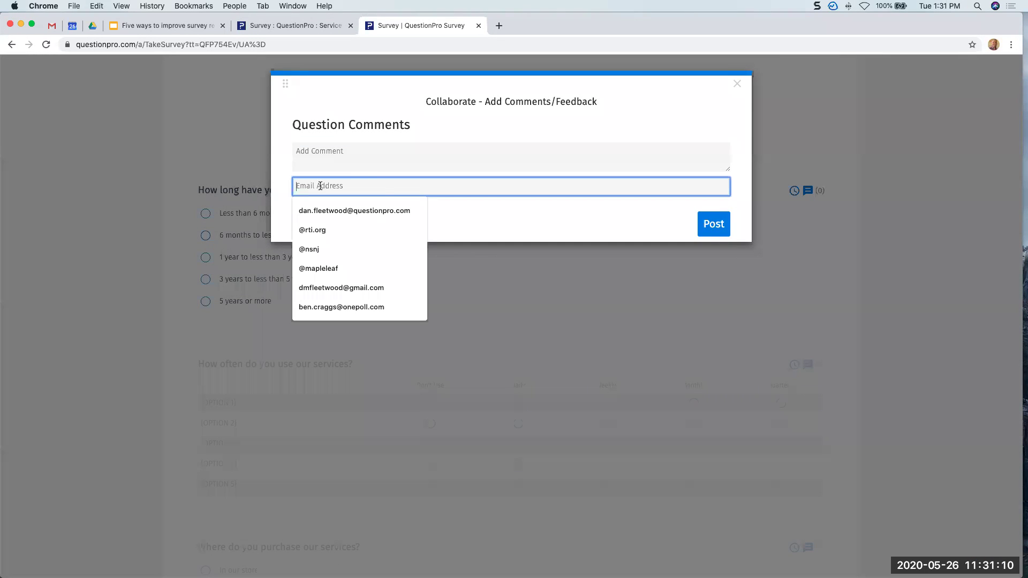
left_click(529, 233)
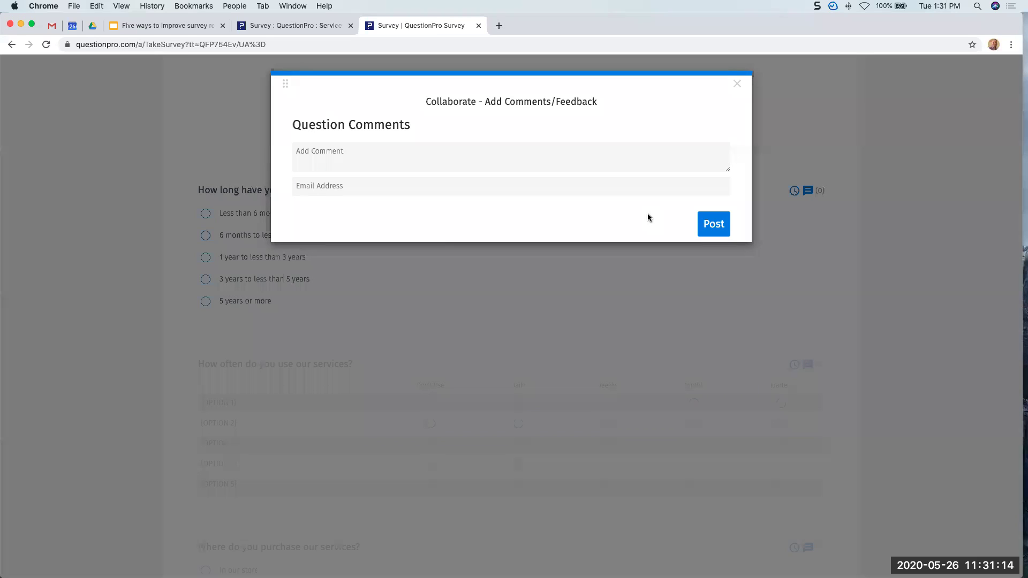
left_click(737, 84)
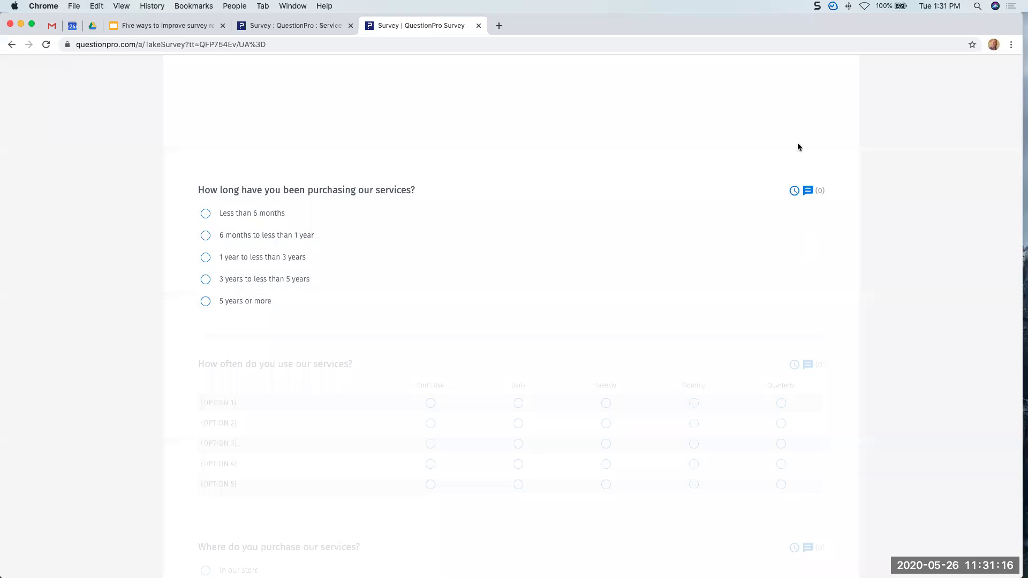
left_click(794, 191)
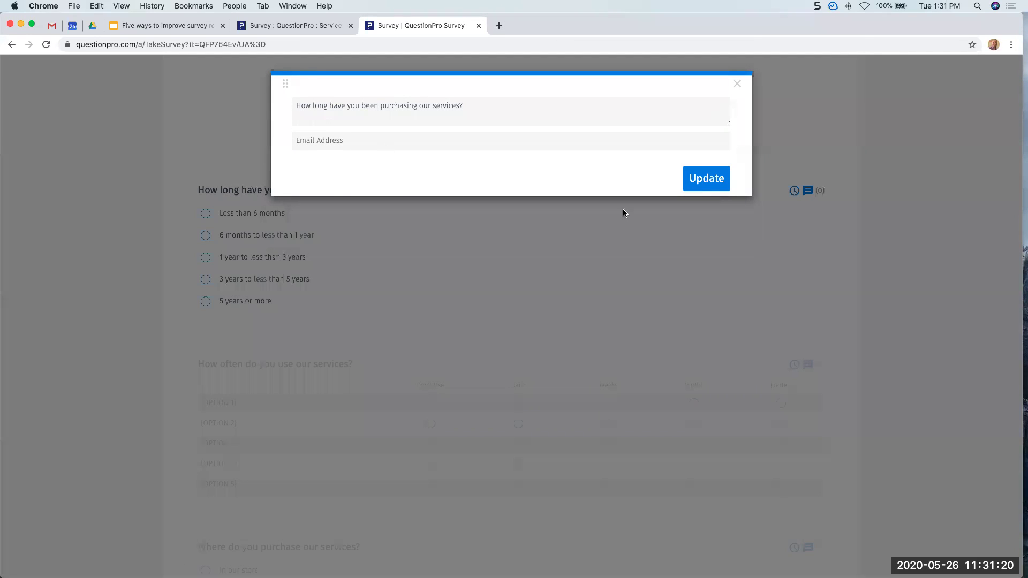
left_click(737, 84)
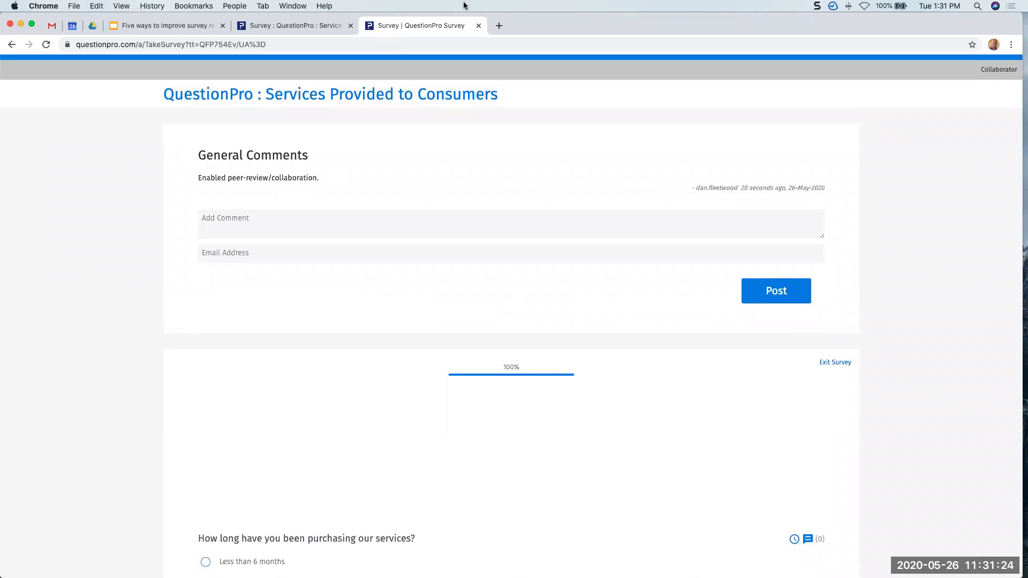
left_click(479, 25)
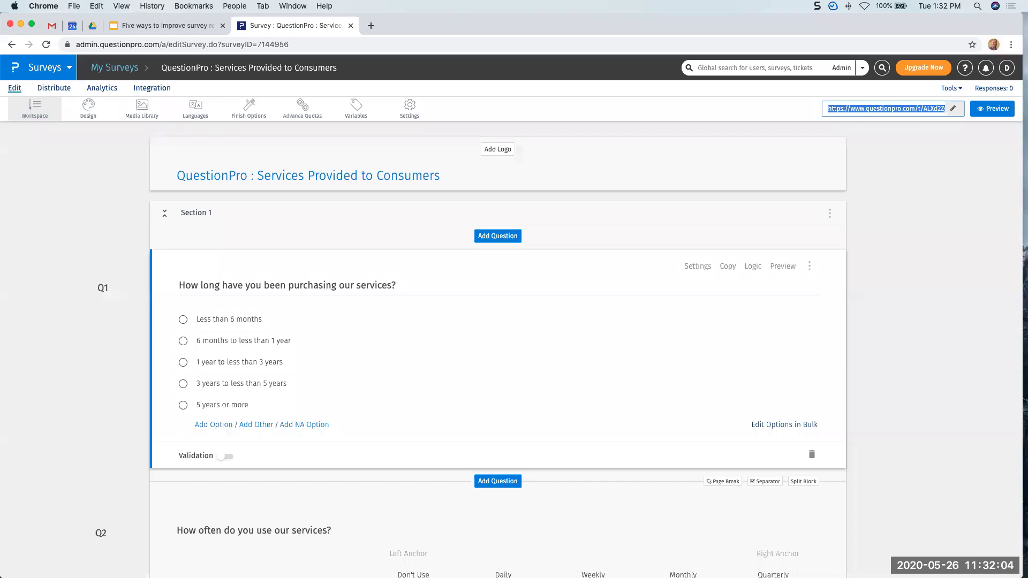
- Paste the survey URL into a new tab to load the collaborator view with General Comments
left_click(368, 27)
type("https://www.questionpro.com/t/ALXd2ZgeKb")
key("Return")
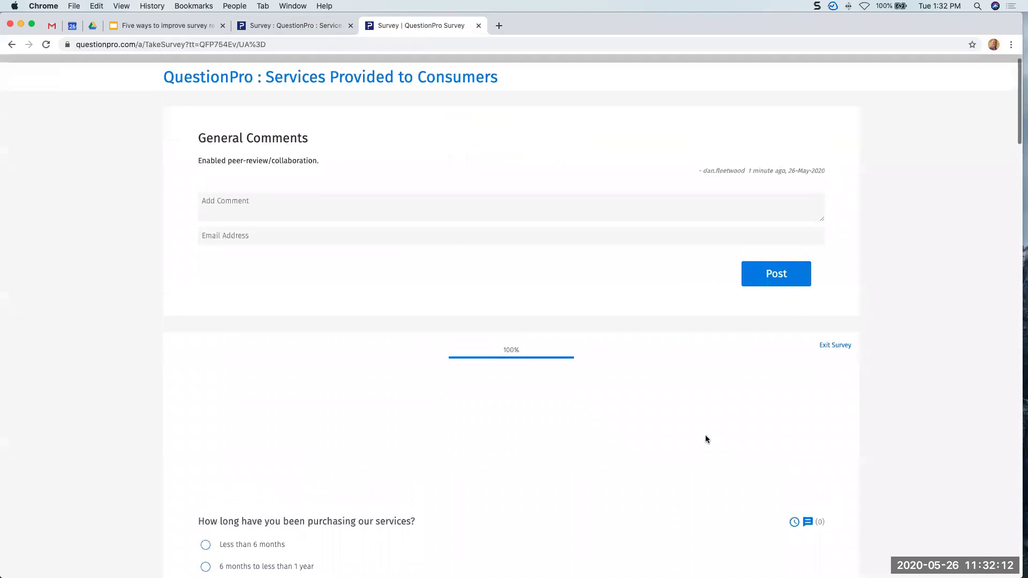
- Close the 'Survey | QuestionPro Survey' collaborator review tab
left_click(478, 26)
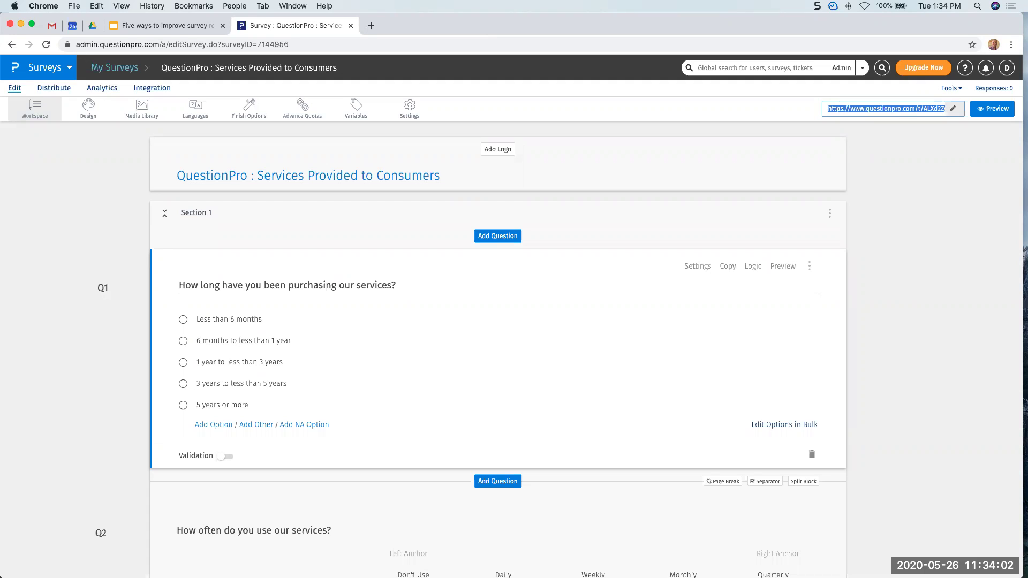
- Deselect the survey link and go back to My Surveys via the breadcrumb
left_click(128, 225)
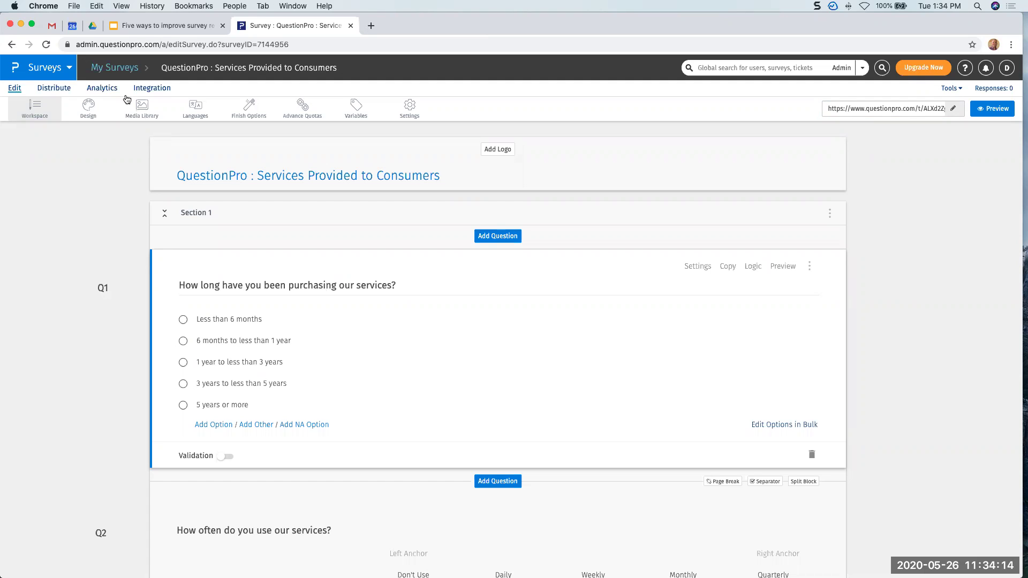
left_click(129, 68)
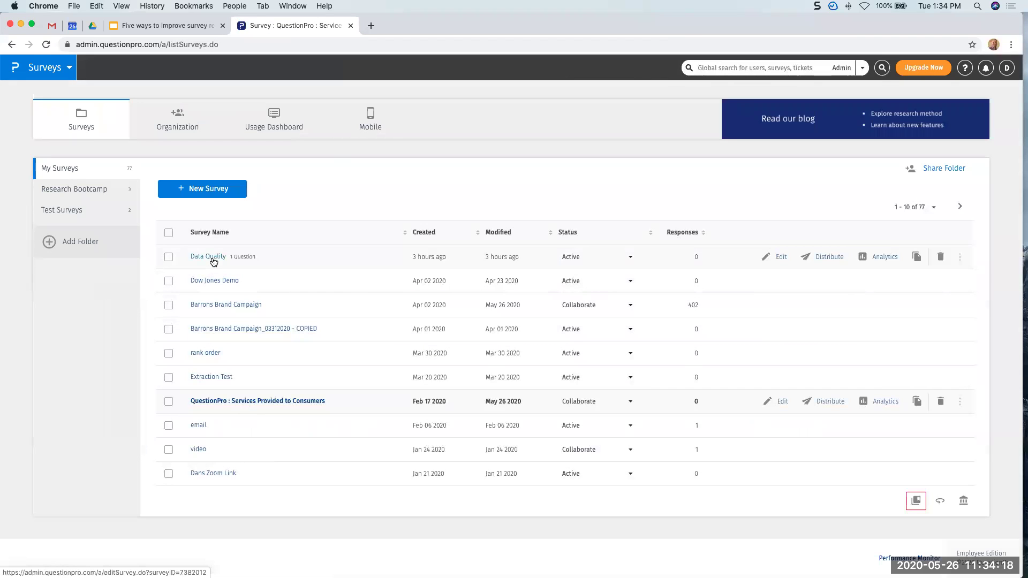
- Open the Data Quality survey's Analytics > Responses and unflag the gibberish-flagged response
left_click(208, 256)
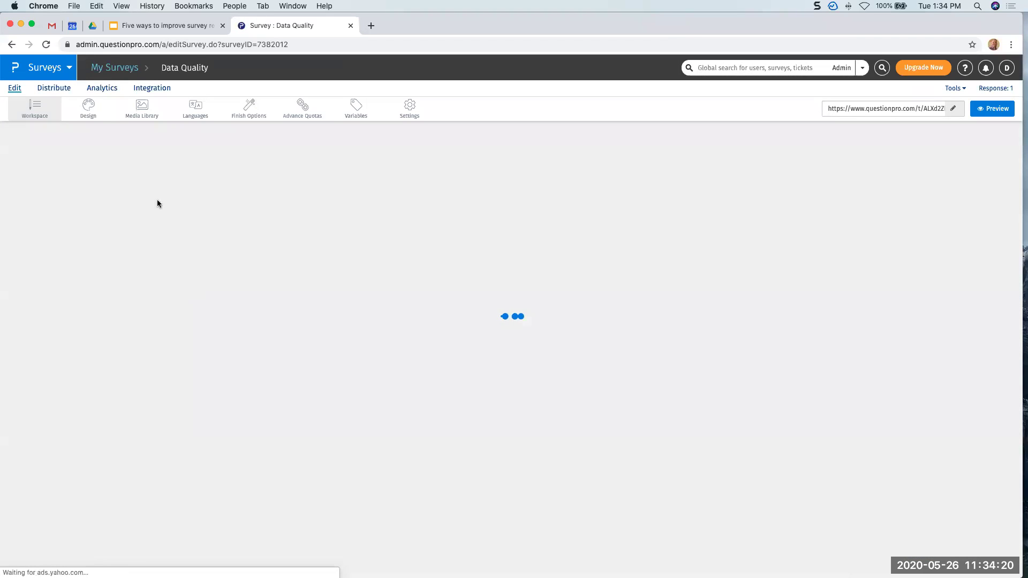
left_click(89, 91)
mouse_move(68, 110)
left_click(37, 167)
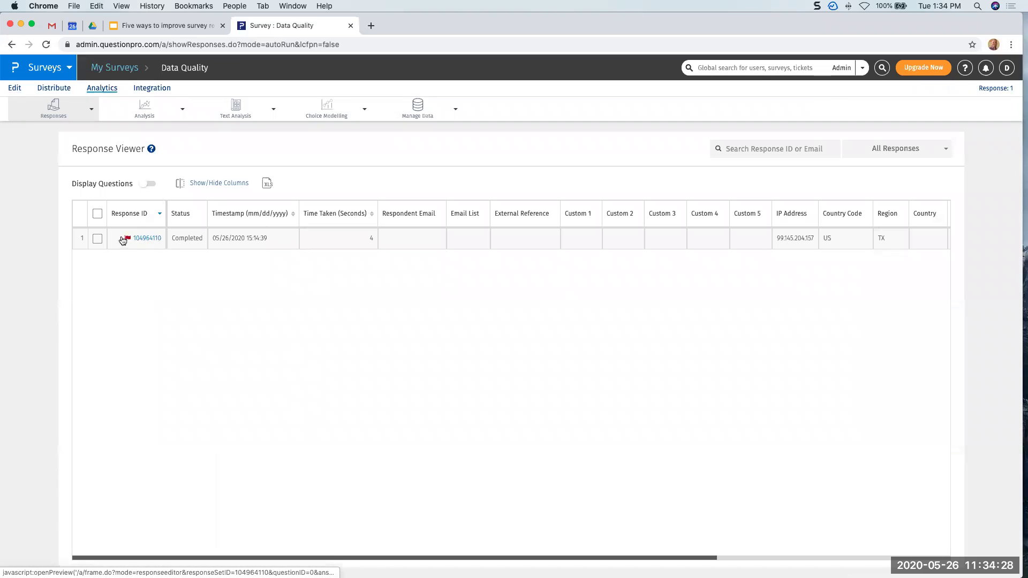
left_click(145, 239)
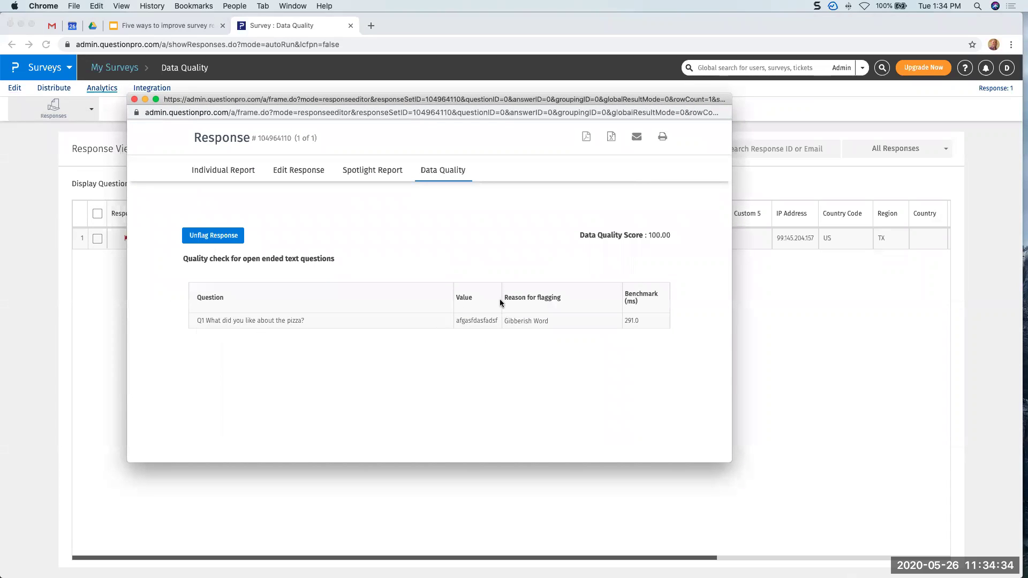
left_click(225, 236)
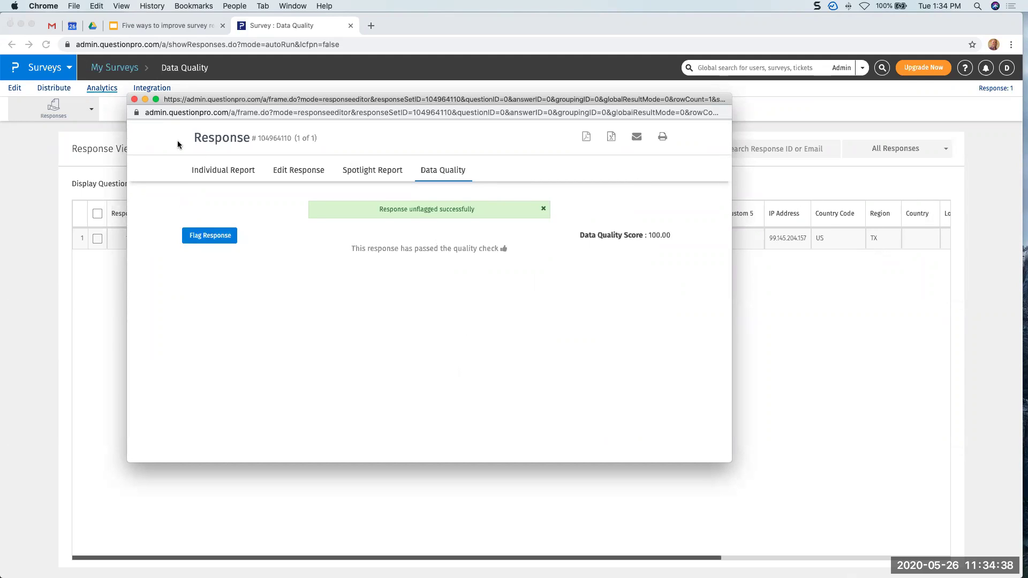
left_click(135, 99)
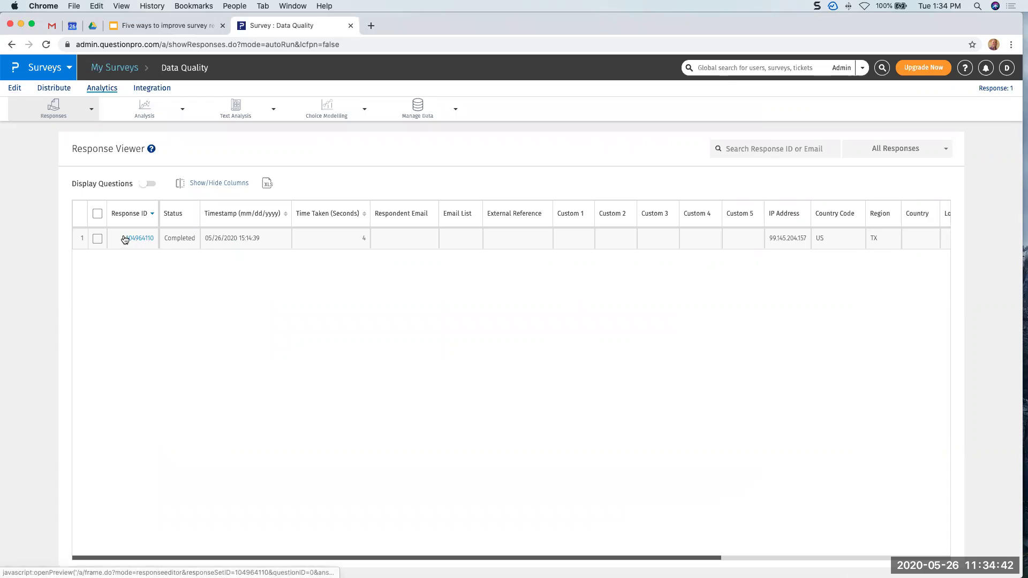
left_click(96, 240)
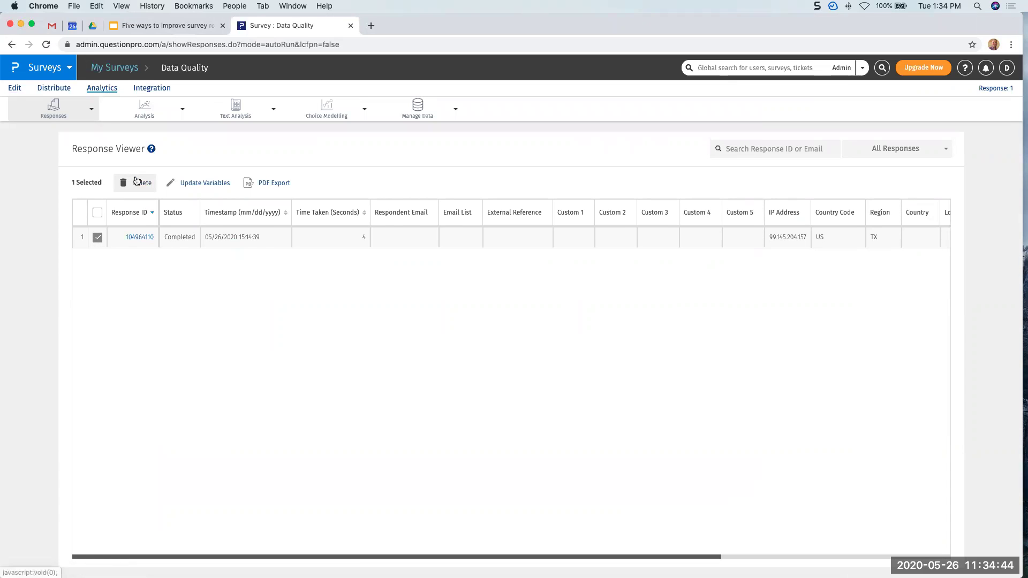
left_click(142, 238)
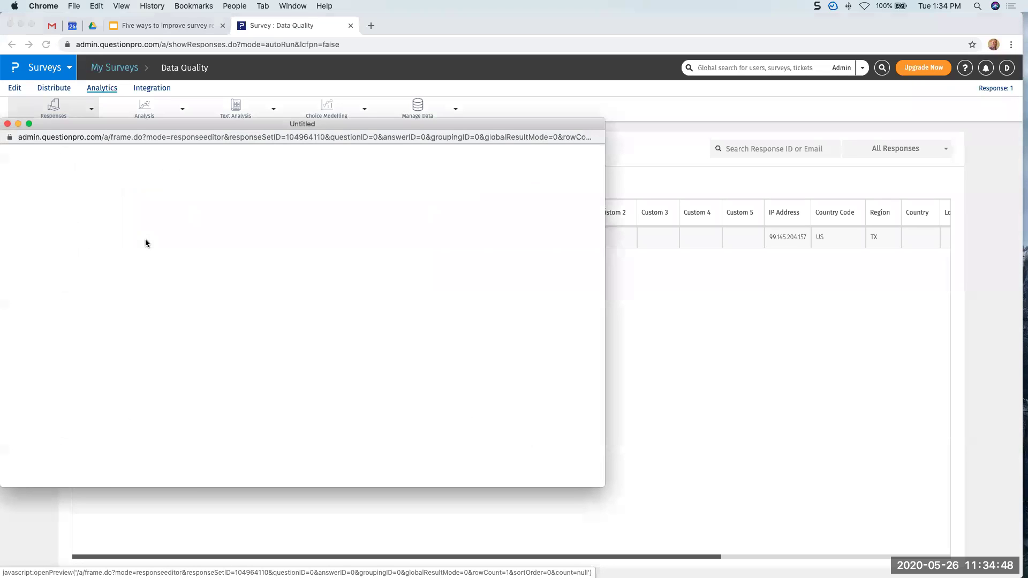
left_click(177, 195)
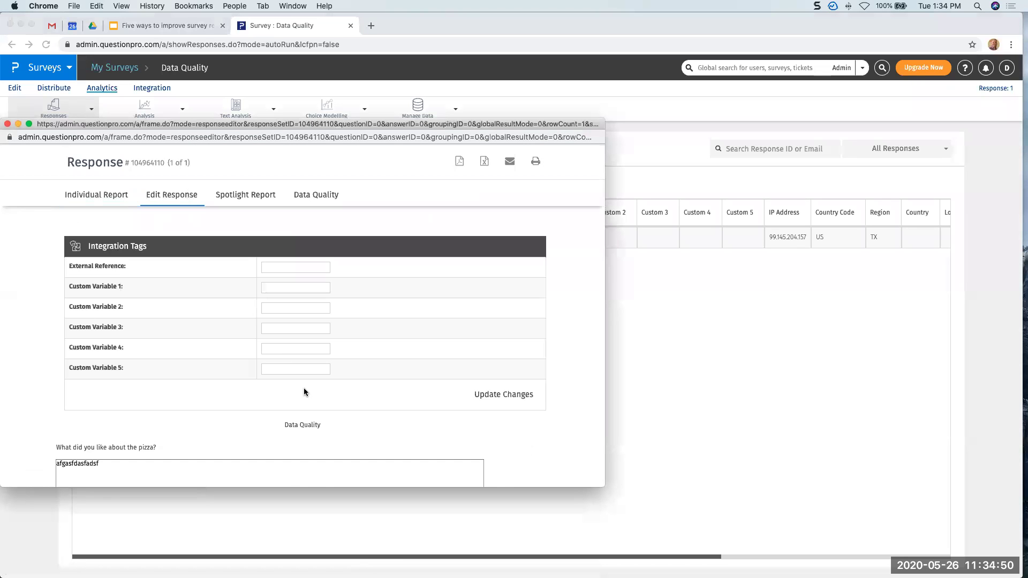
left_click_drag(109, 126, 181, 109)
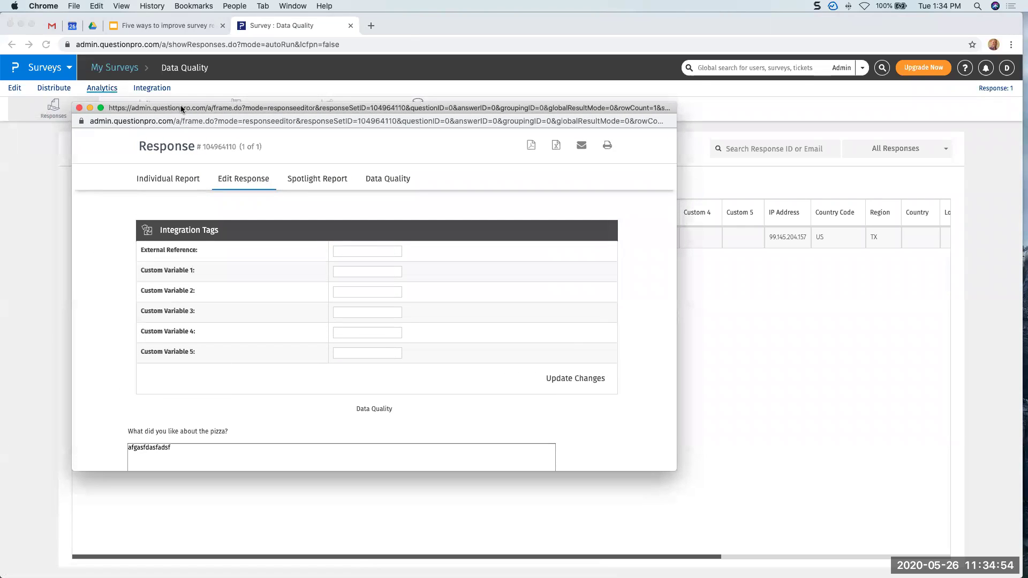
left_click(79, 108)
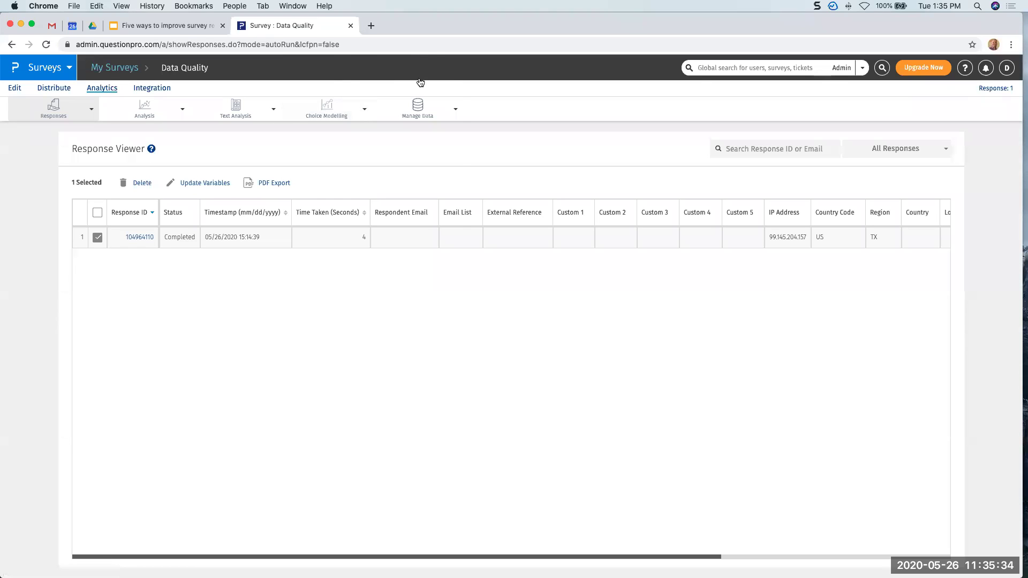
left_click(417, 107)
- Open the Data Quality settings page from the Manage Data menu
left_click(420, 217)
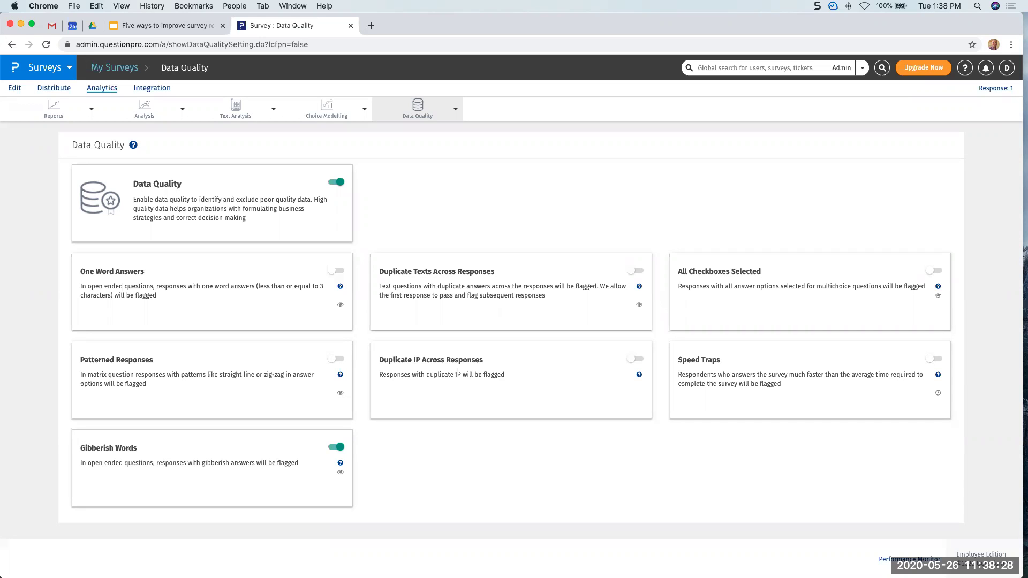
left_click(182, 25)
scroll(66, 514, "down", 2)
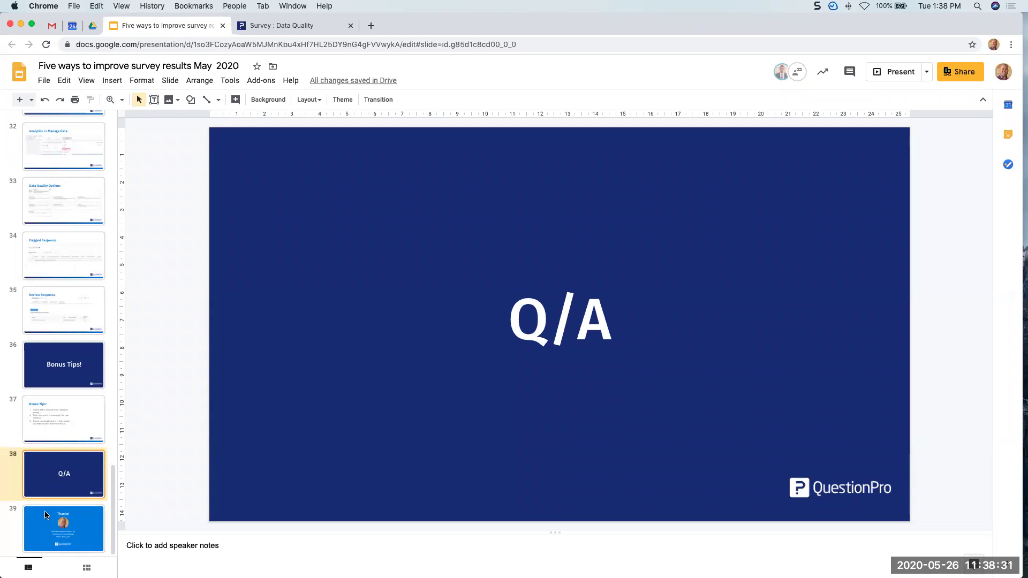
left_click(70, 532)
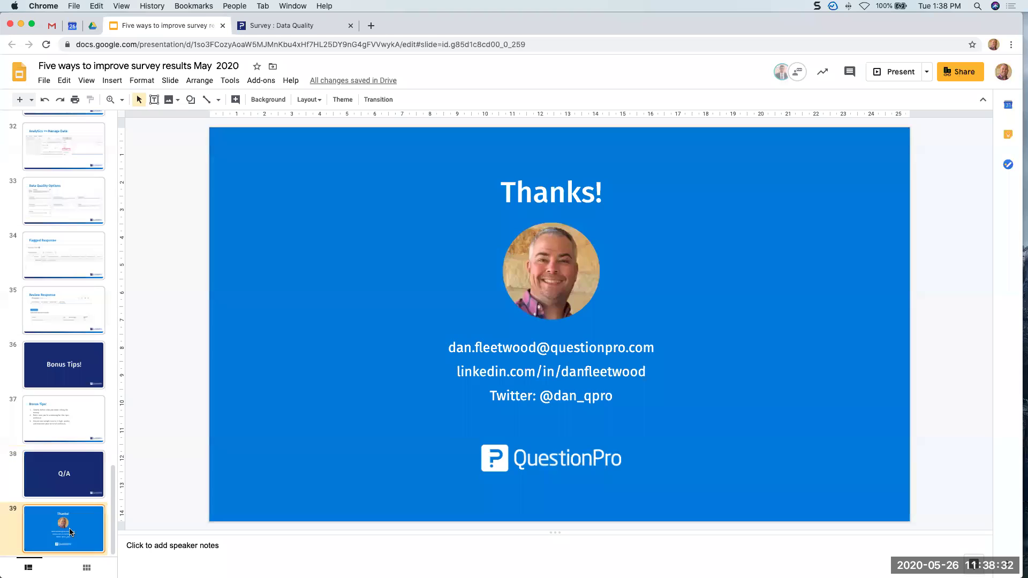
left_click(323, 28)
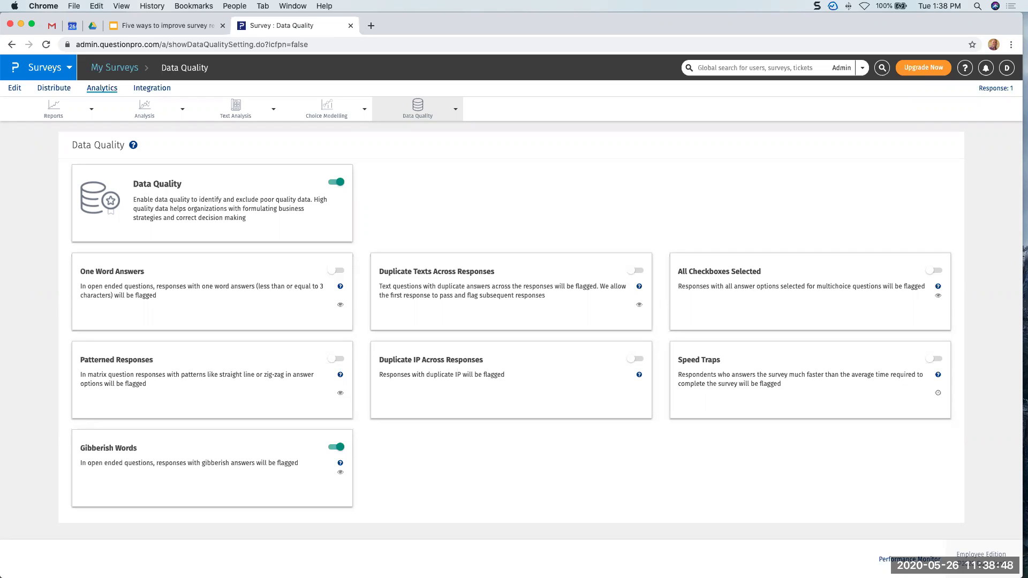
left_click(179, 27)
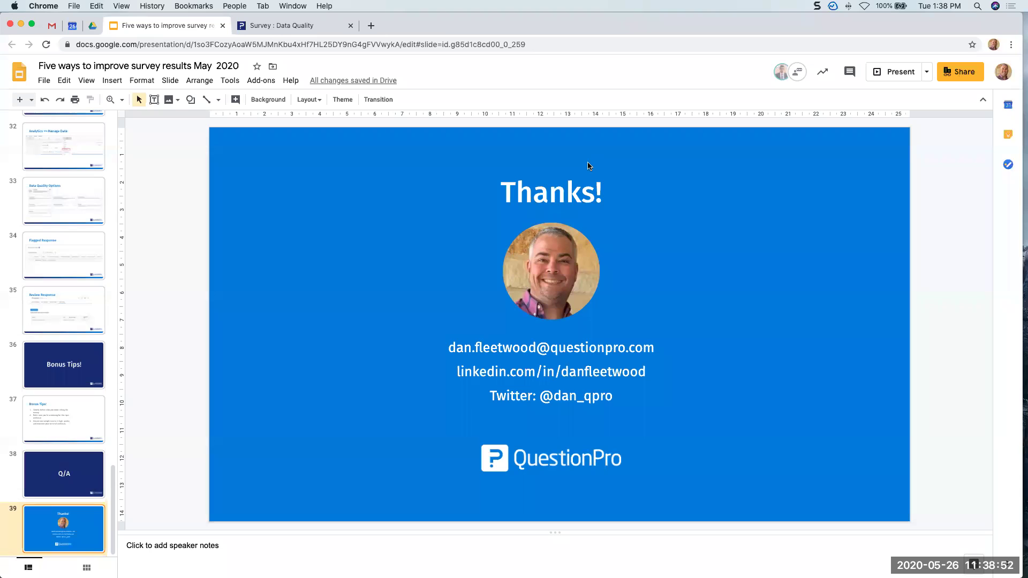
left_click(904, 74)
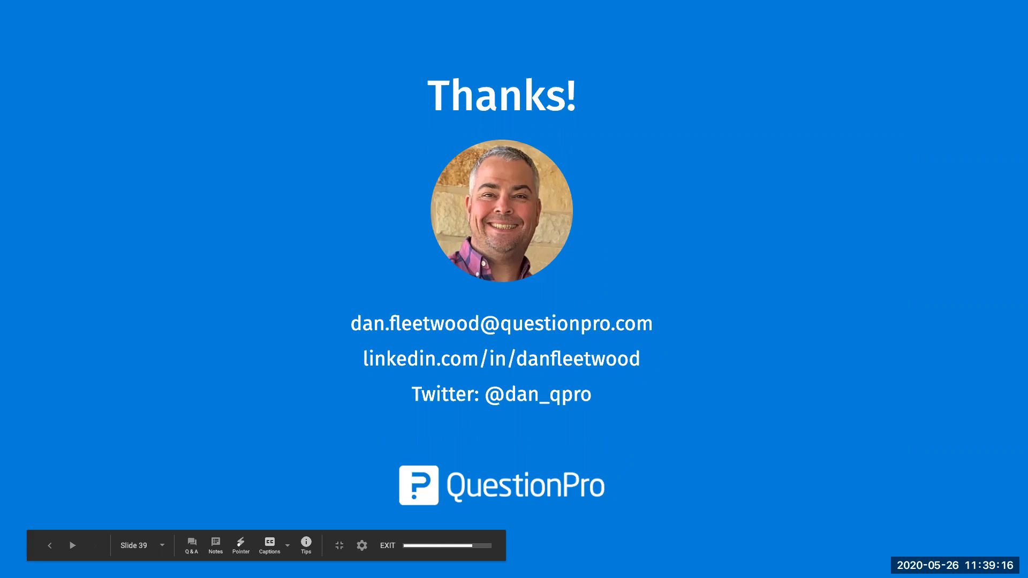
key("Escape")
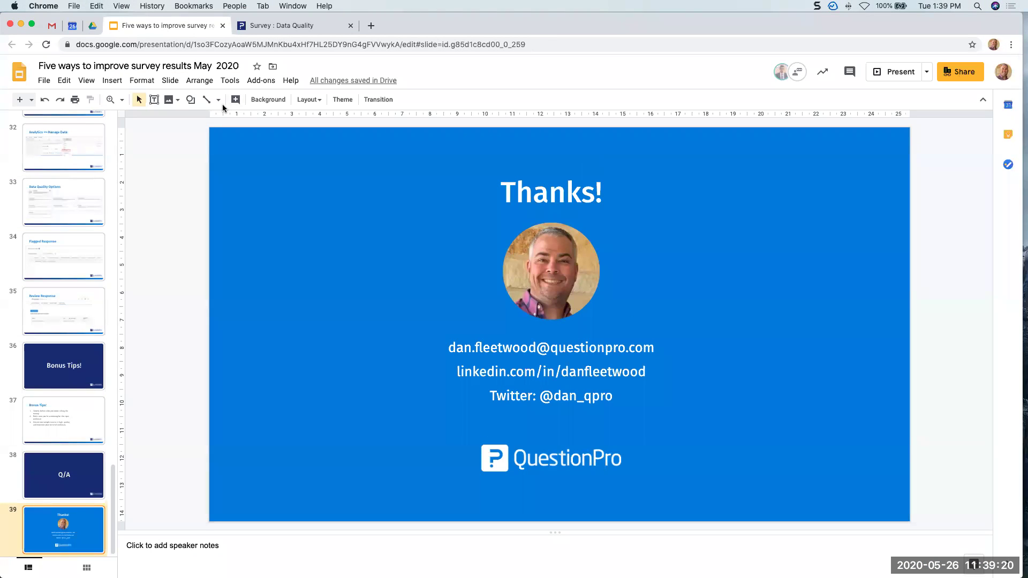
key("ctrl+Tab")
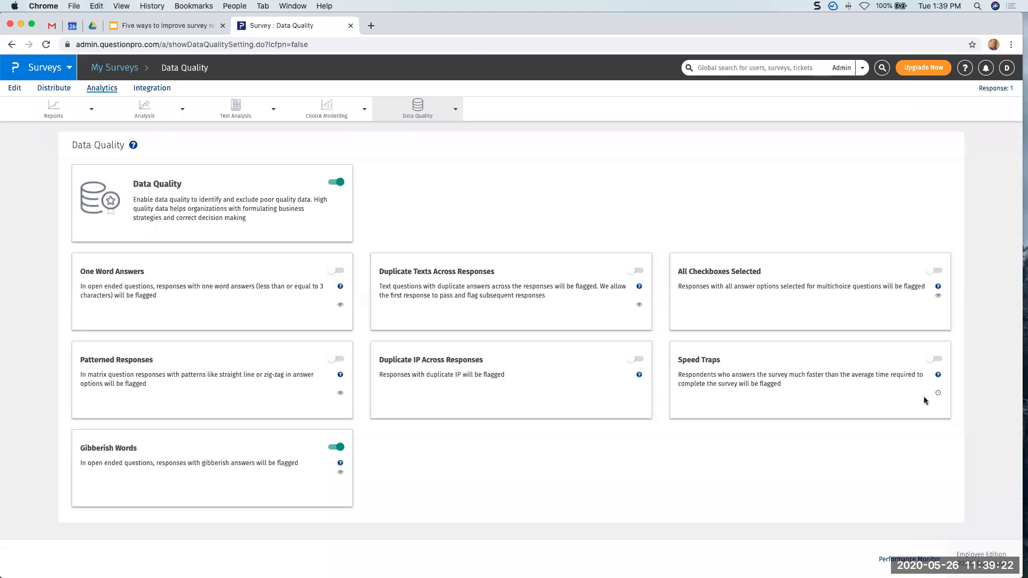
- Try a fixed average completion time in Hours, revert to real-time average, and set Deviation Allowed to 3
left_click(938, 395)
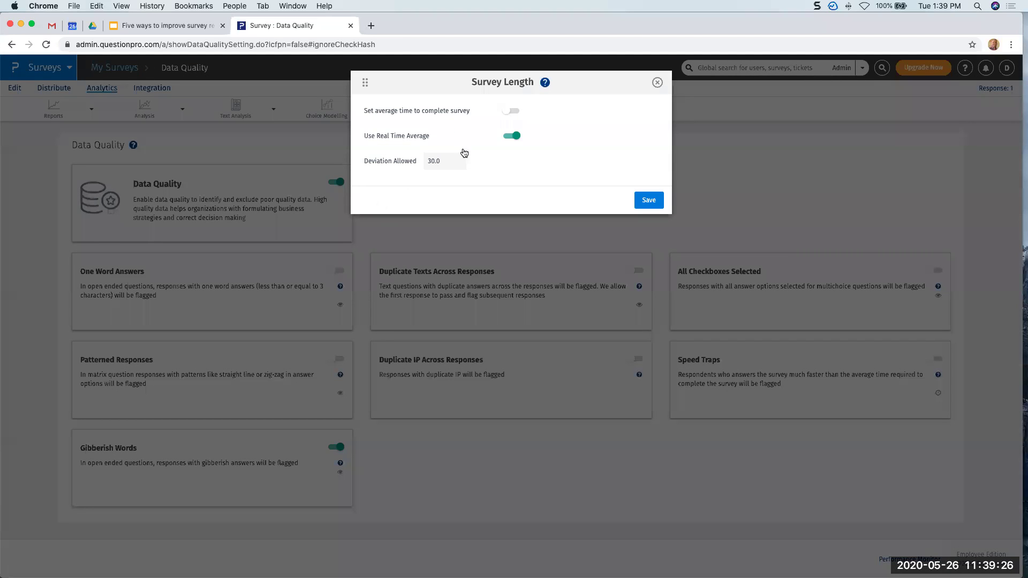
left_click(509, 111)
left_click(589, 113)
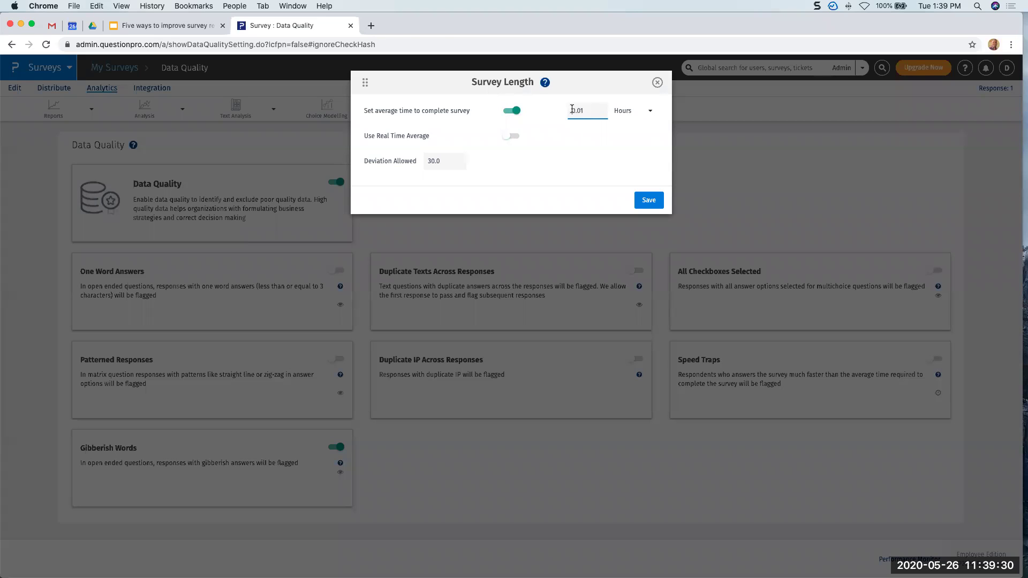
left_click(633, 113)
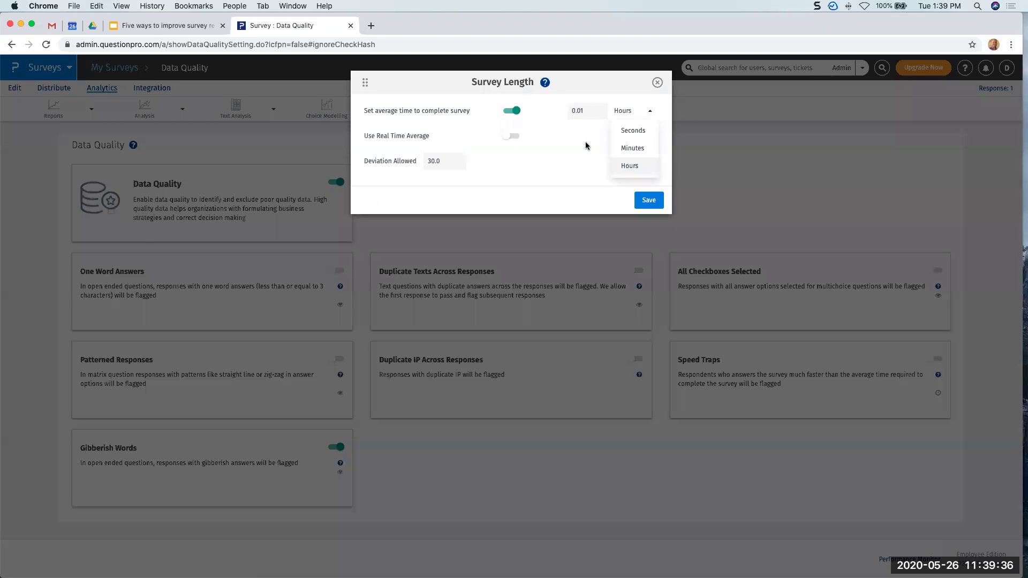
left_click(560, 152)
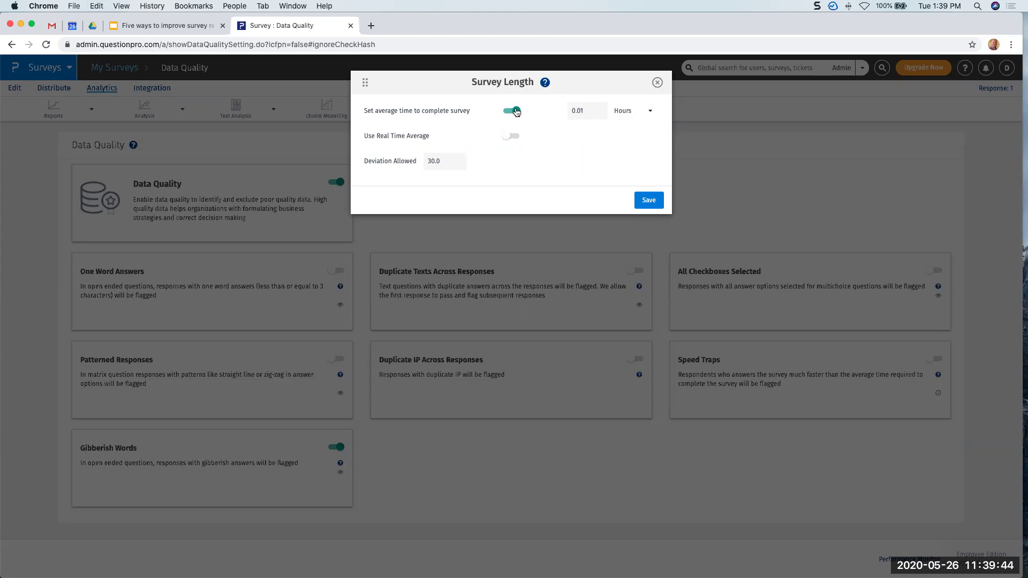
left_click(510, 136)
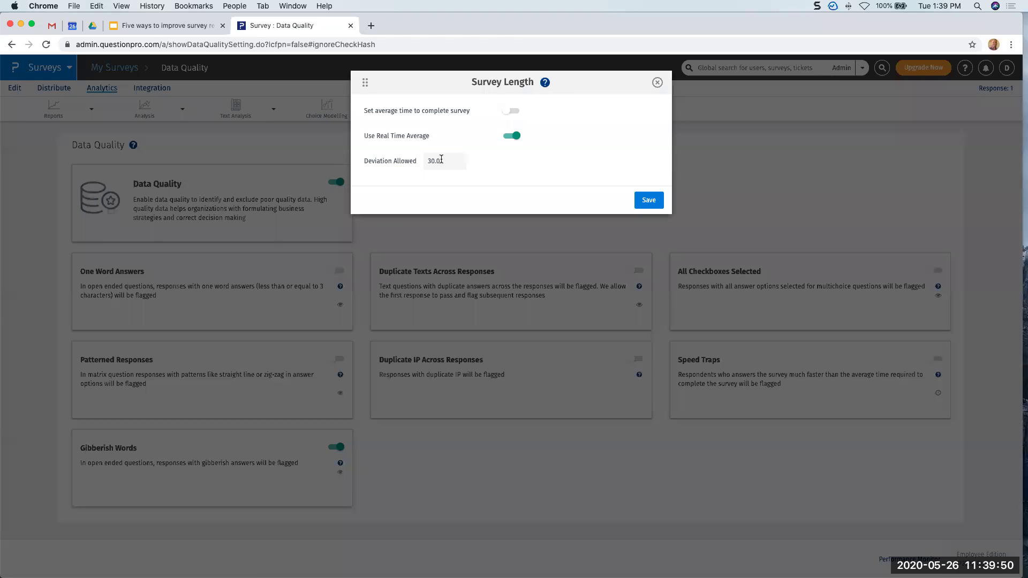
left_click_drag(437, 160, 428, 161)
type("3")
- Check survey-length help, close the settings unsaved, and present the deck from the Thanks slide
left_click(545, 83)
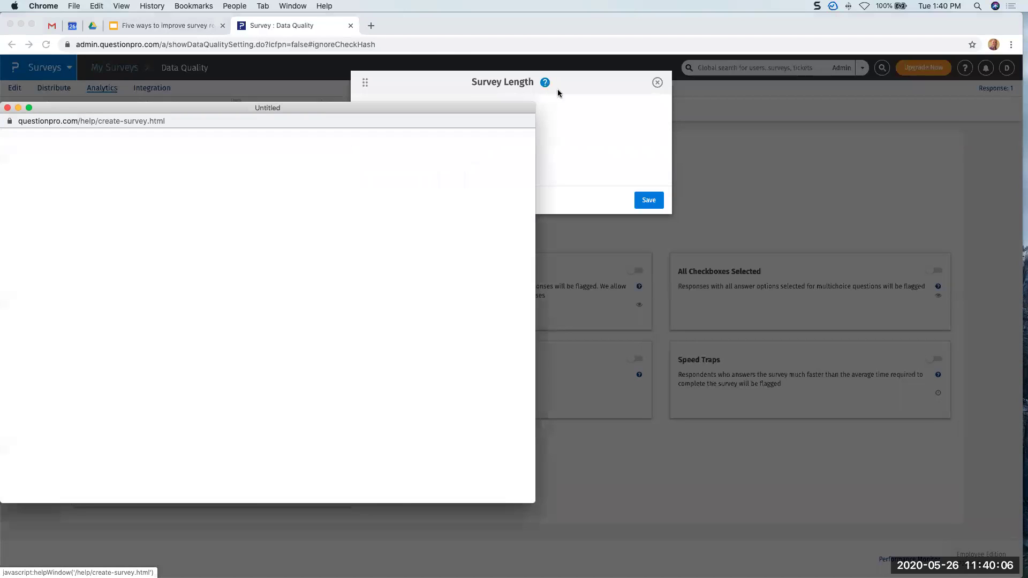
left_click(7, 108)
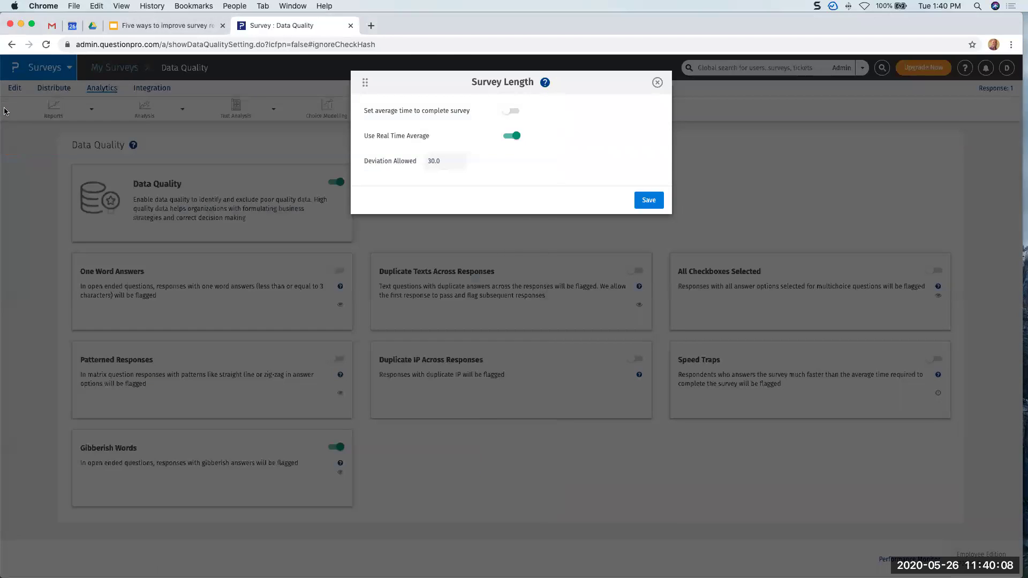
left_click(657, 83)
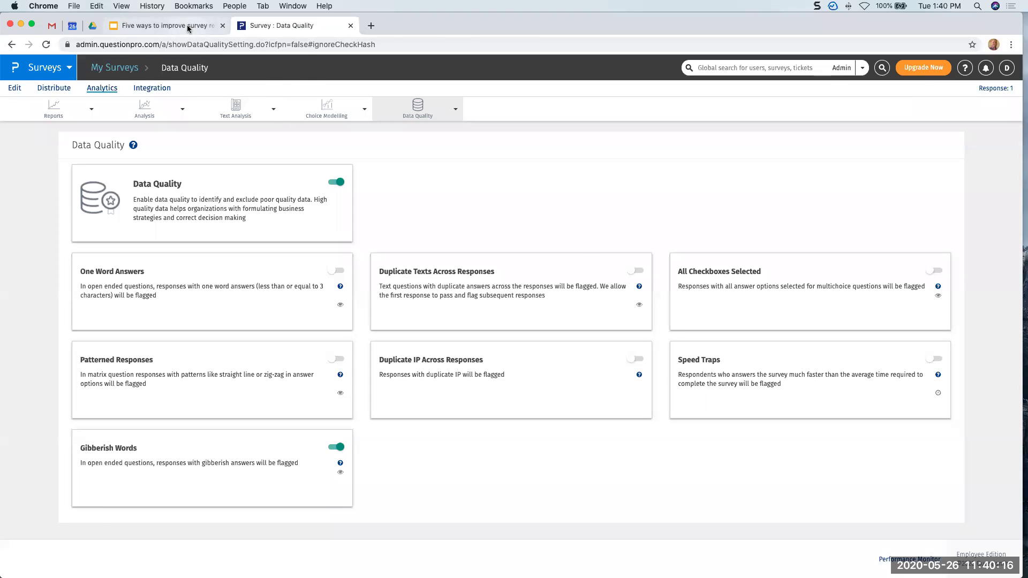
left_click(163, 25)
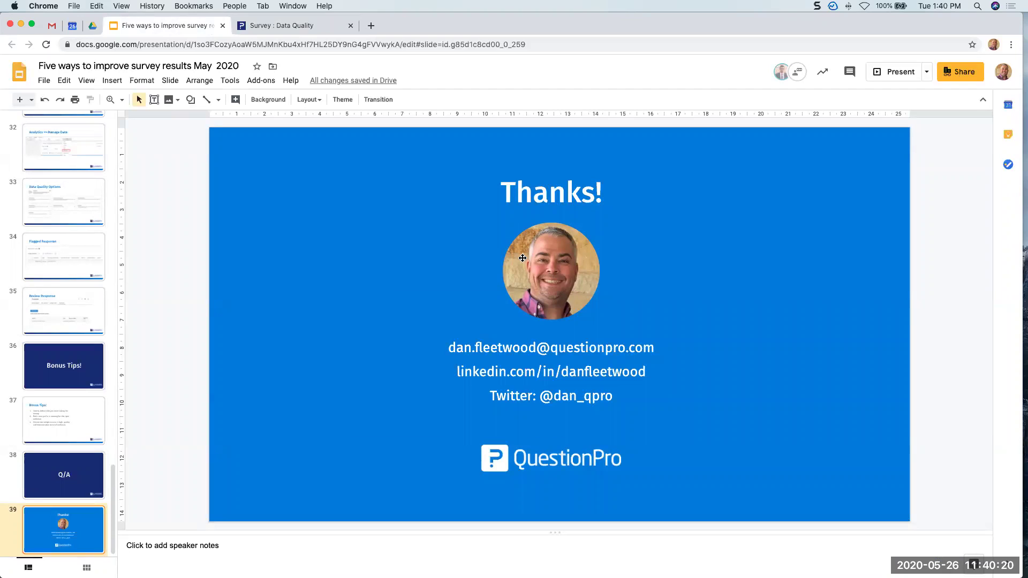
left_click(877, 72)
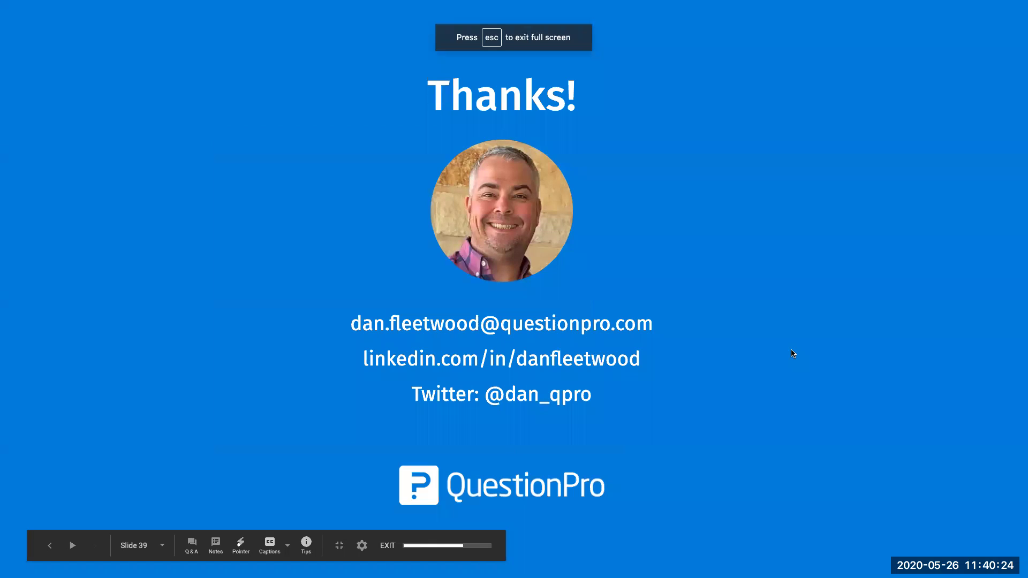